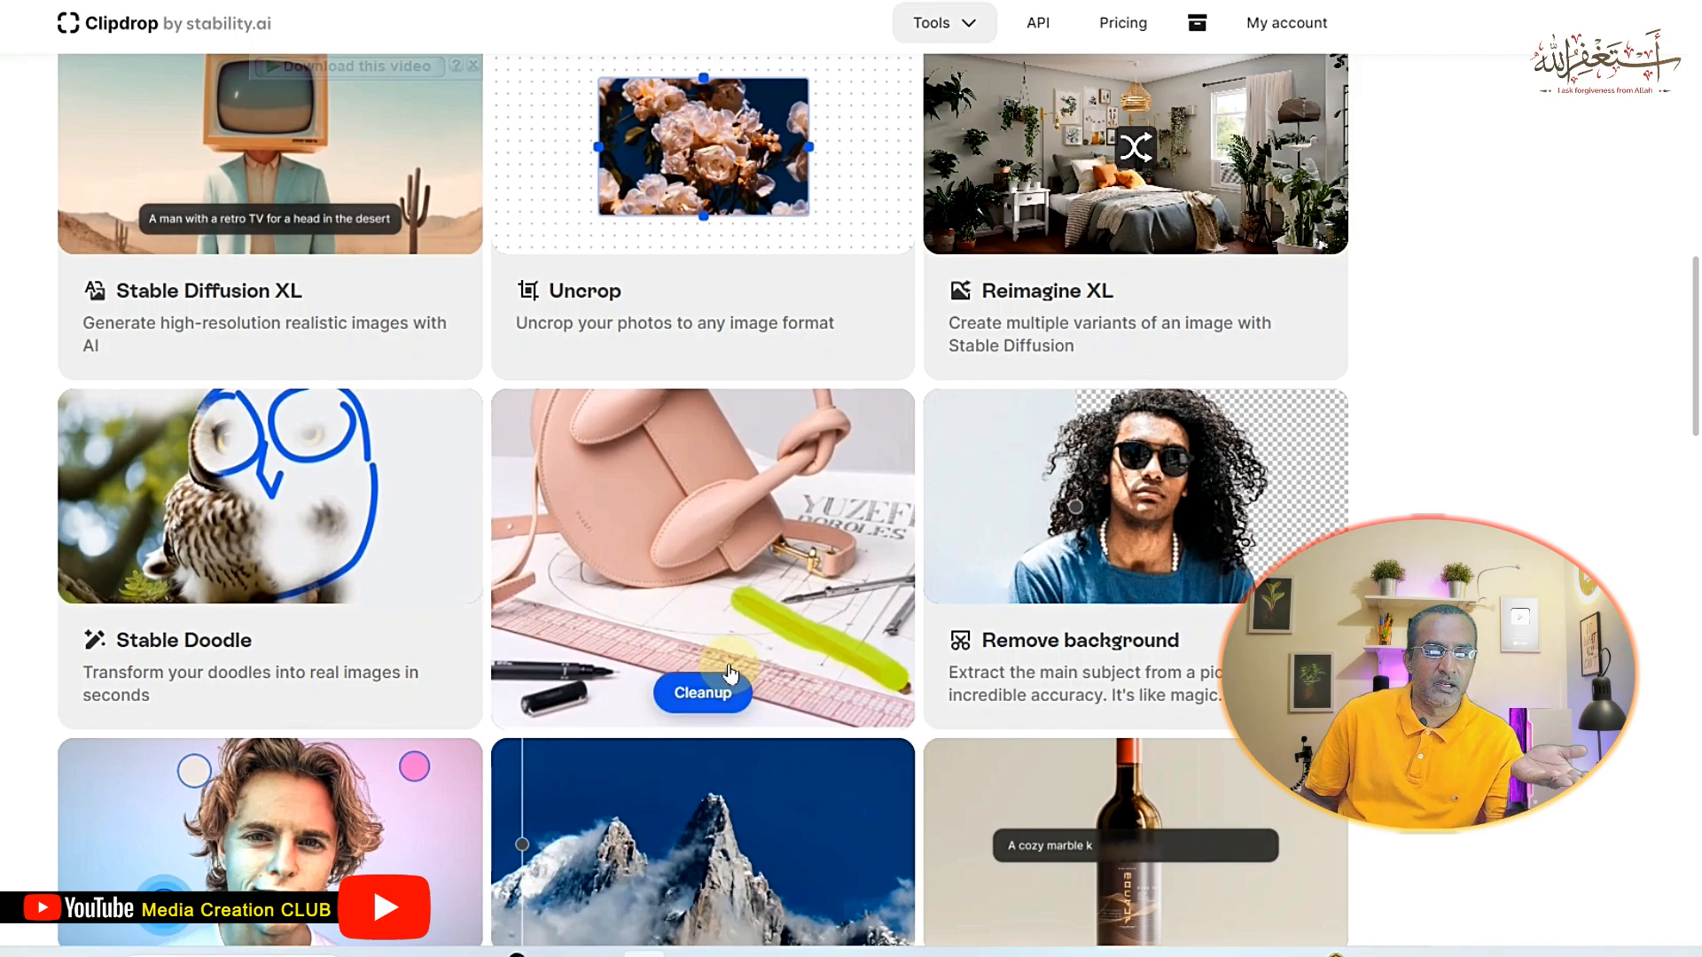
Step: Open the Uncrop tool and upload the photo of the seated man, image (15)
scroll(963, 633, "down", 5)
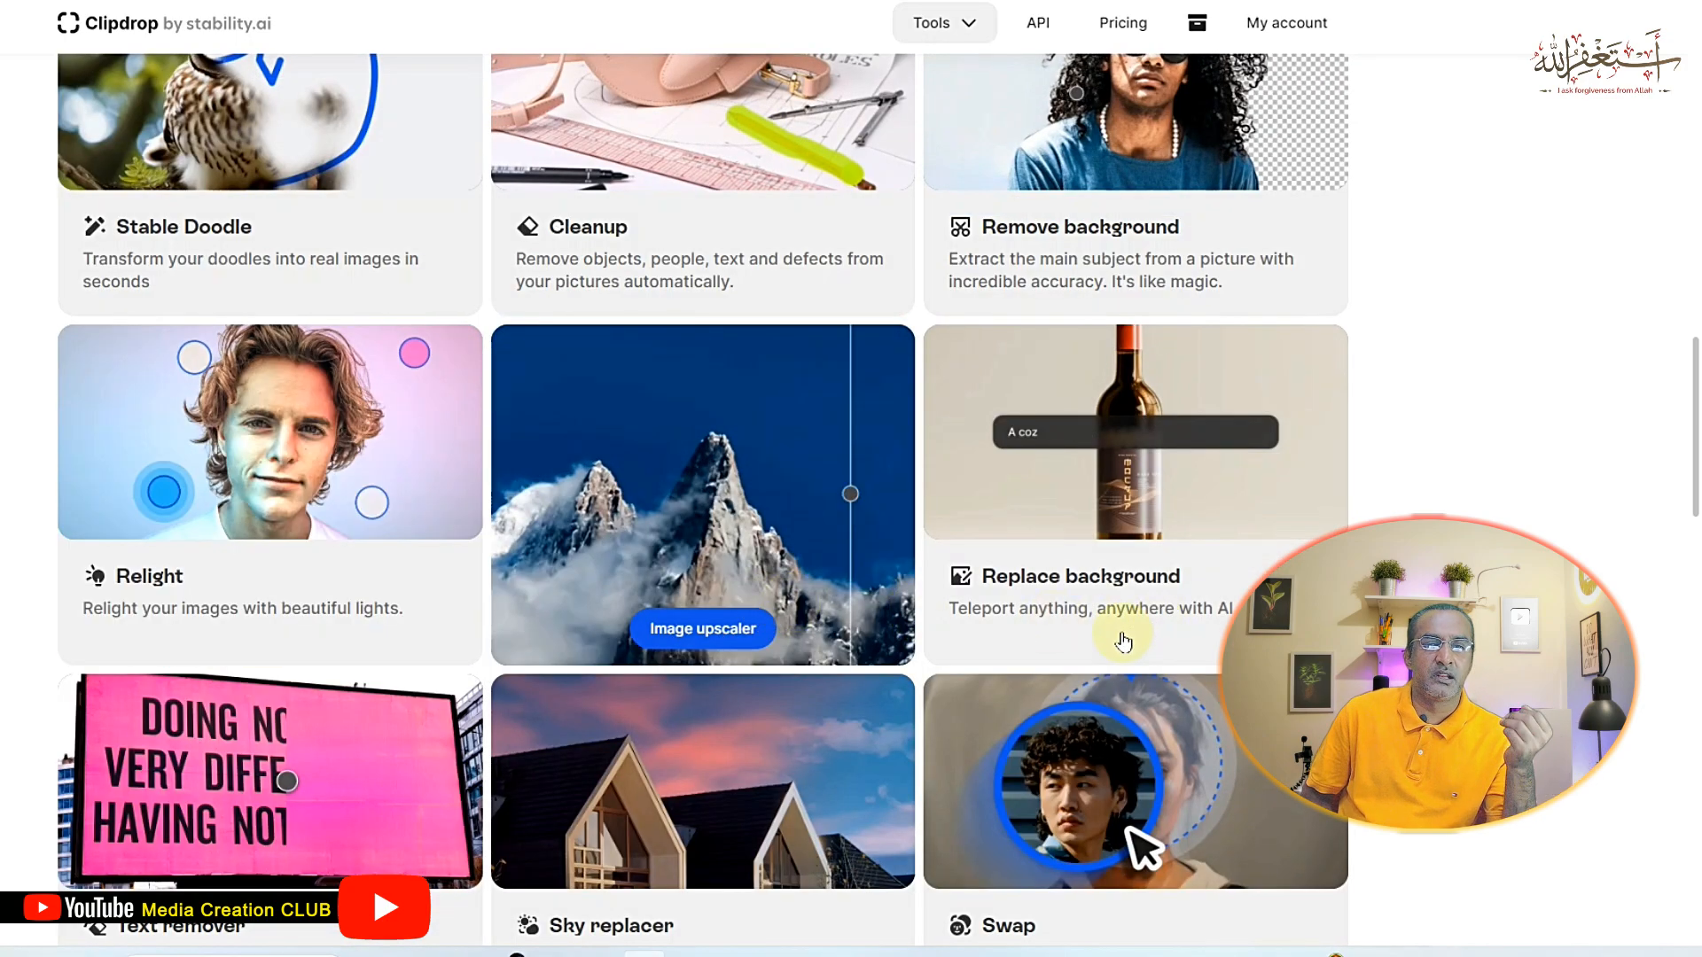
scroll(995, 570, "down", 6)
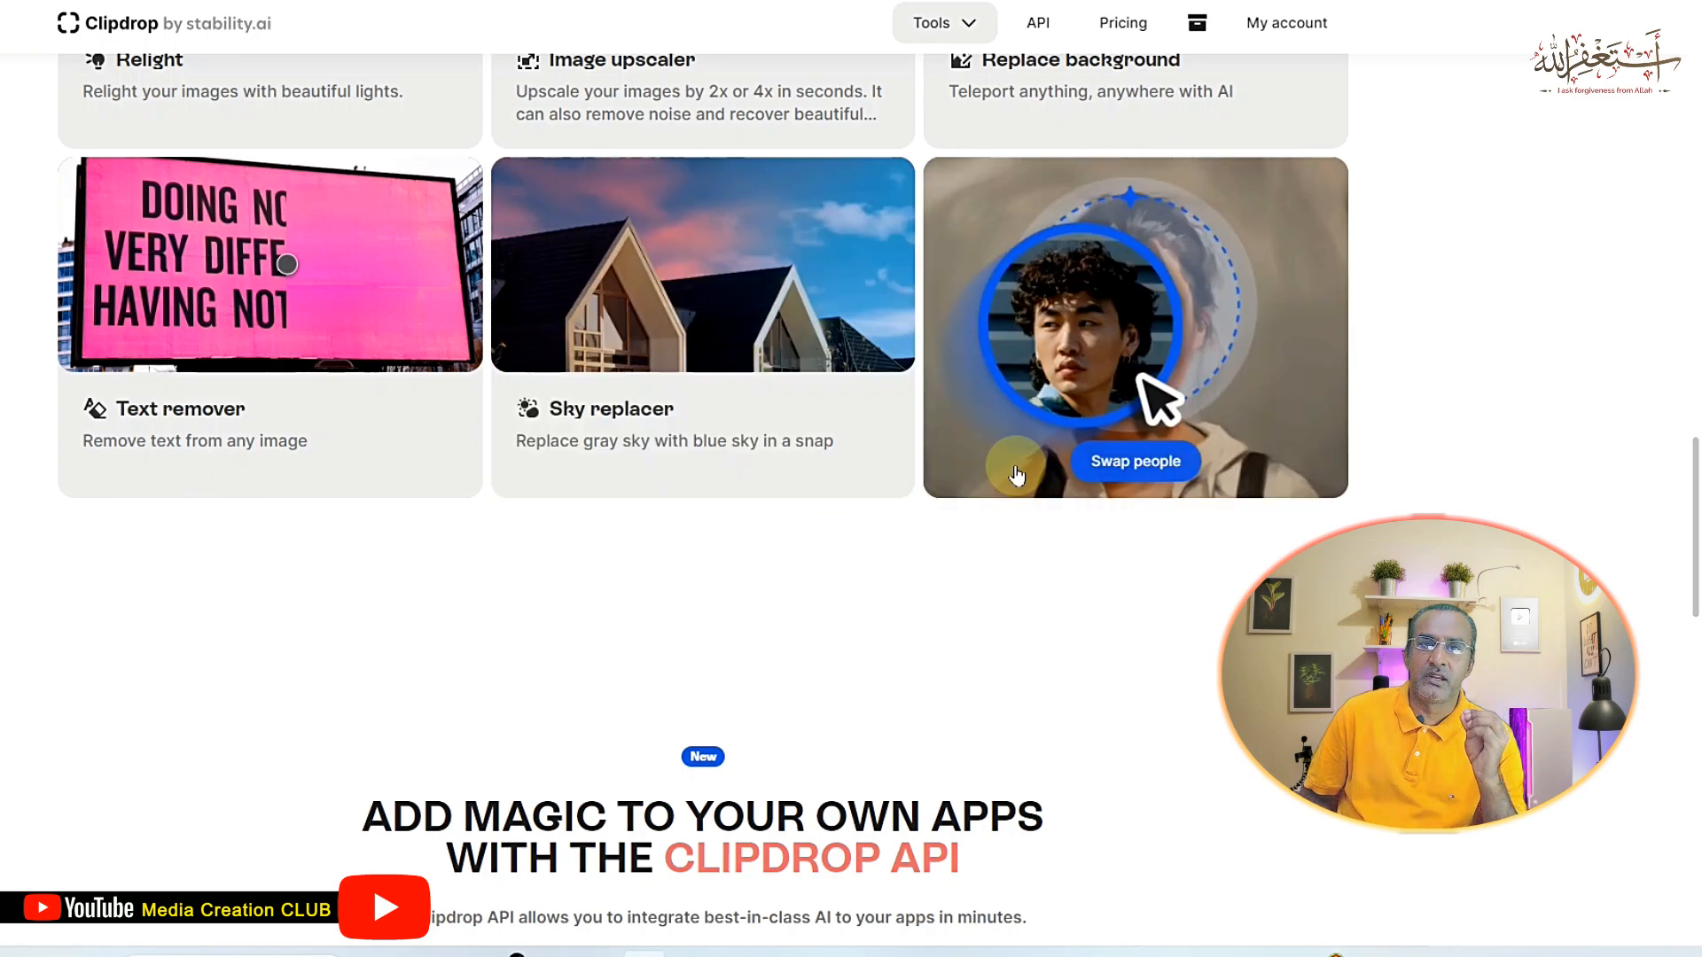
scroll(922, 459, "up", 10)
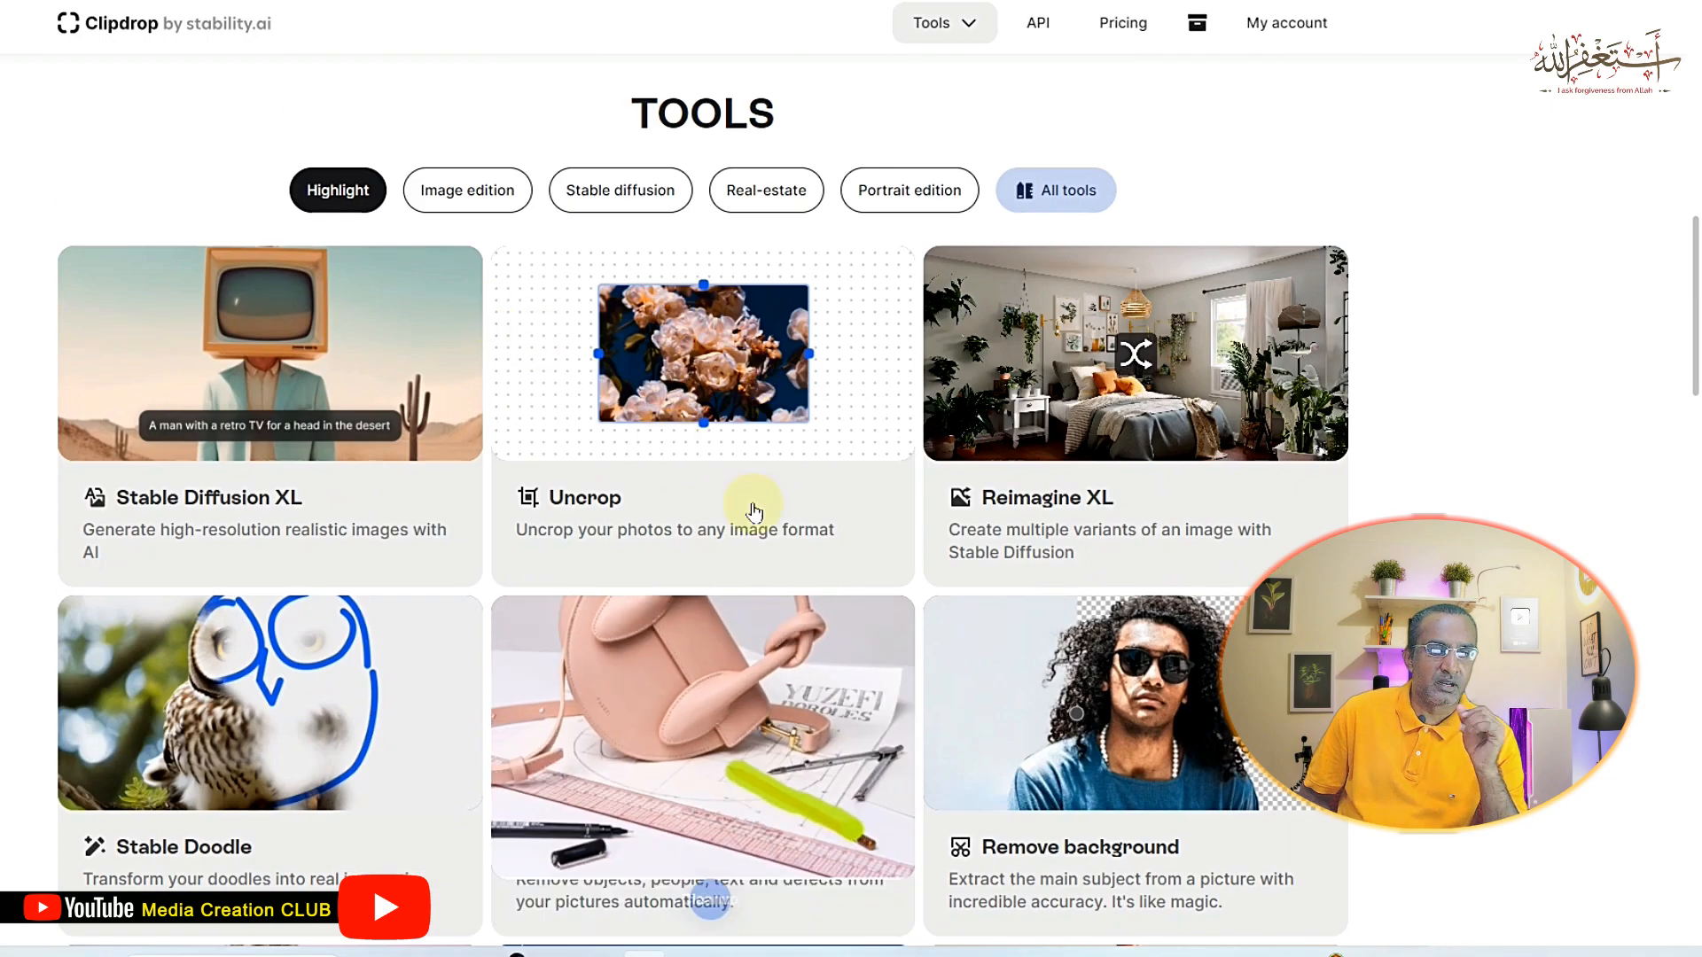
left_click(681, 543)
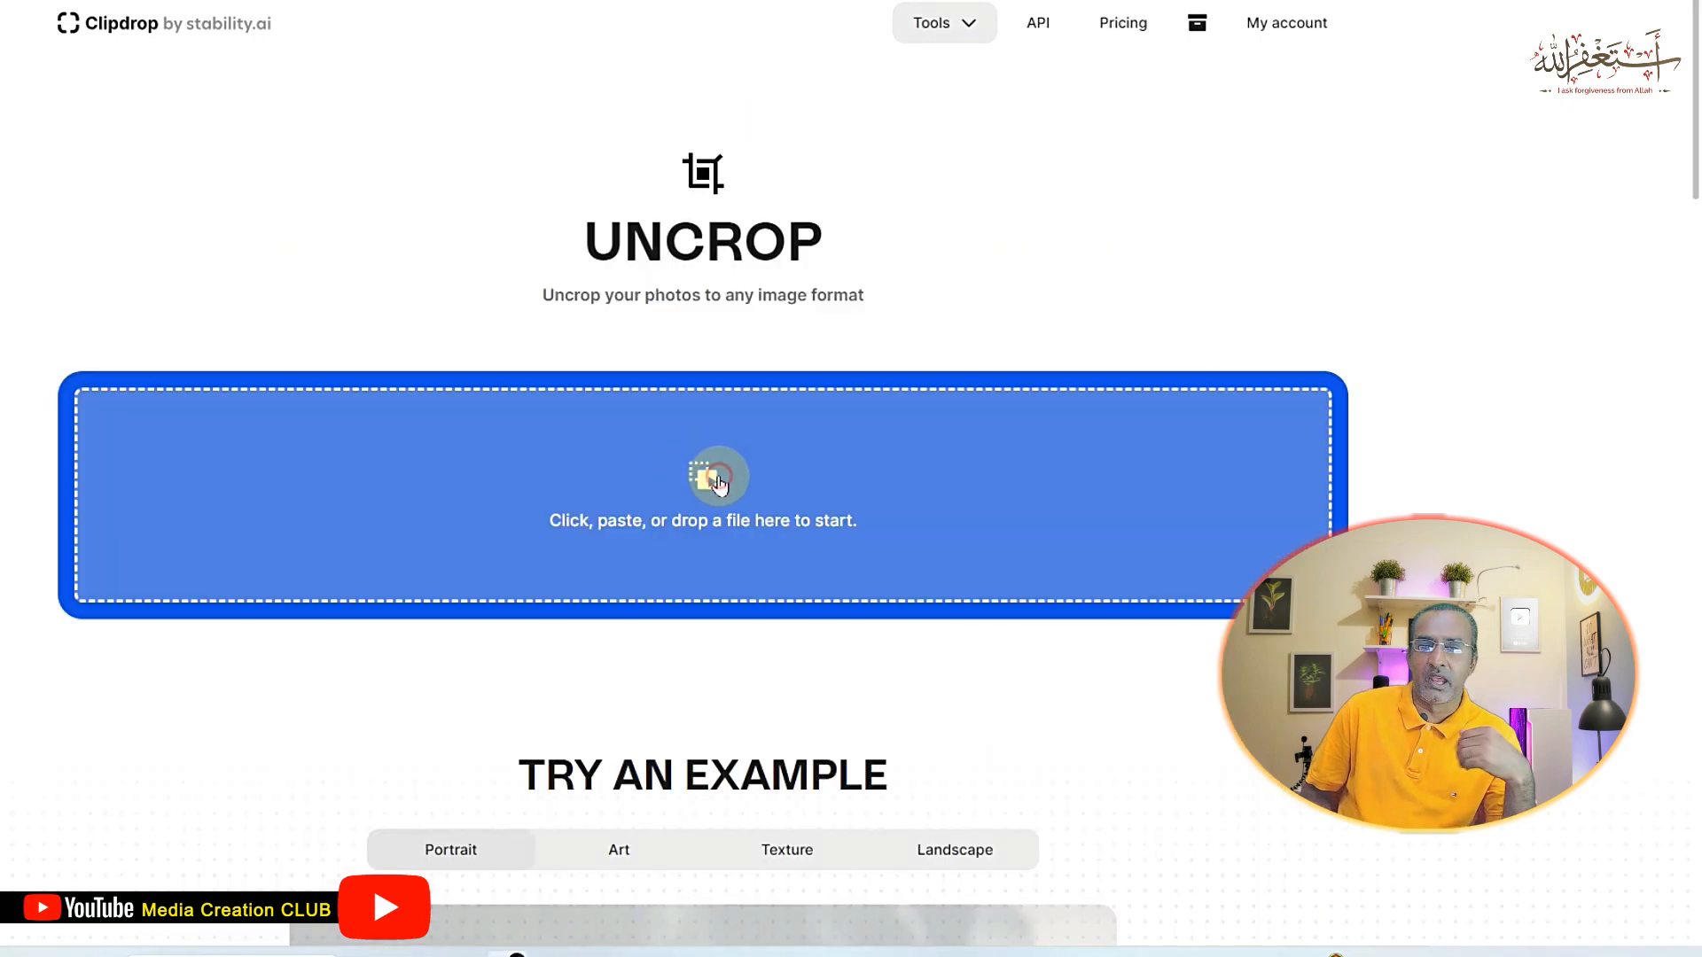
left_click(720, 479)
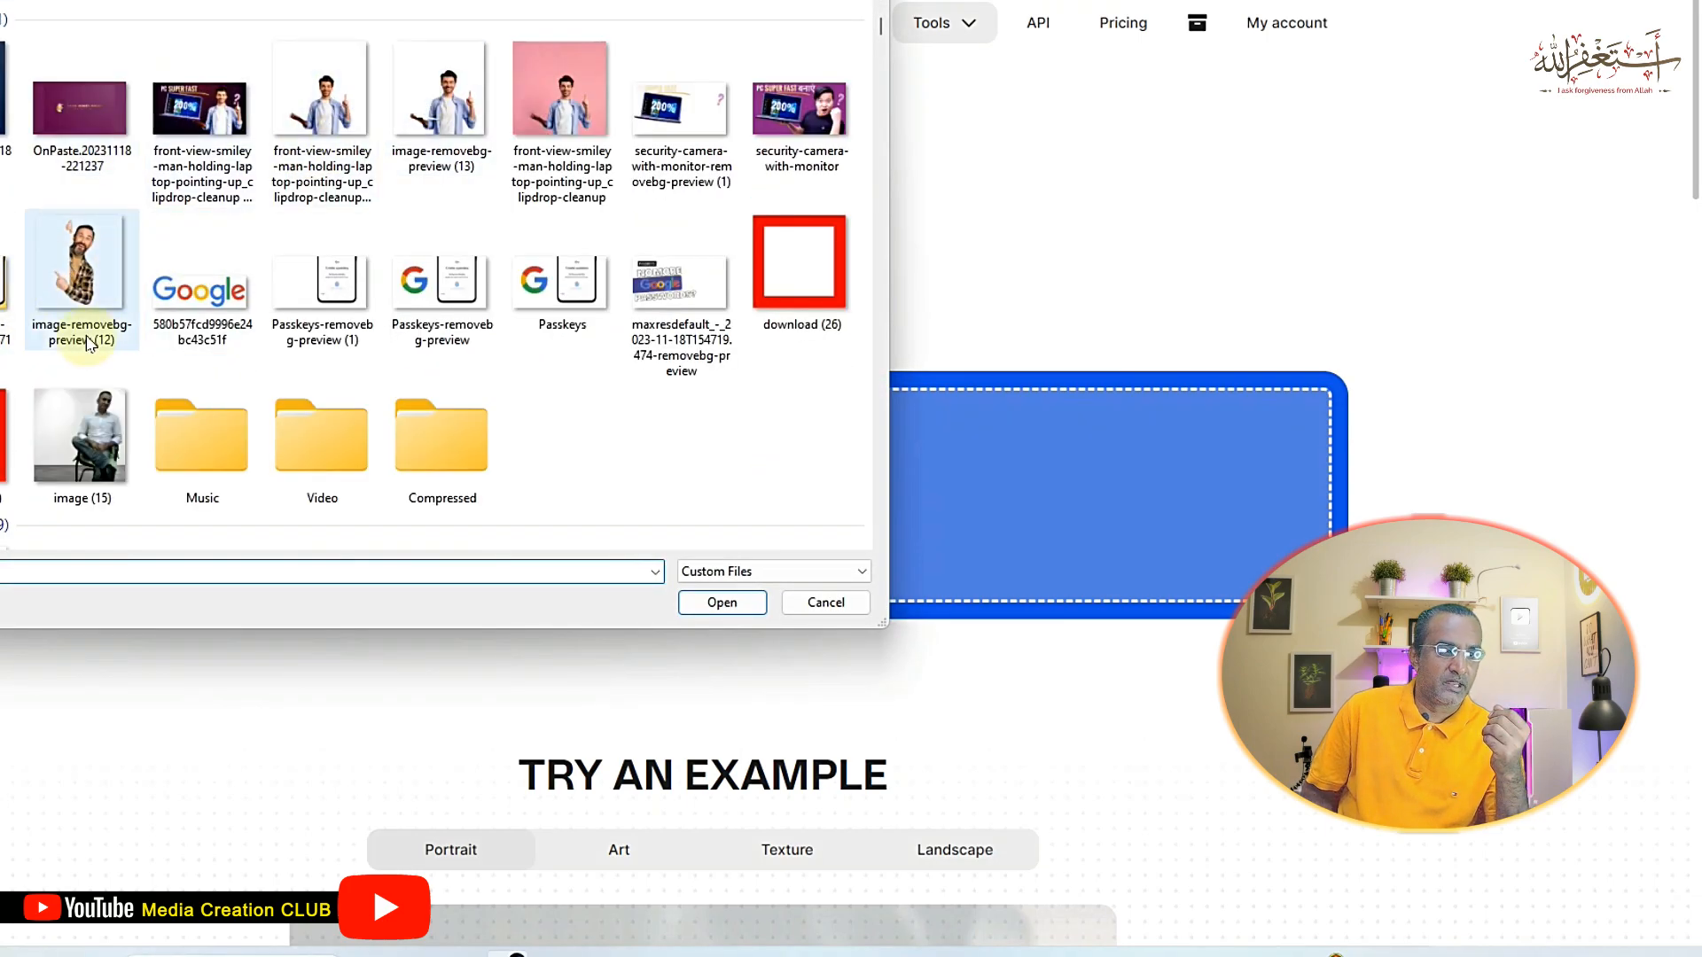
left_click(721, 602)
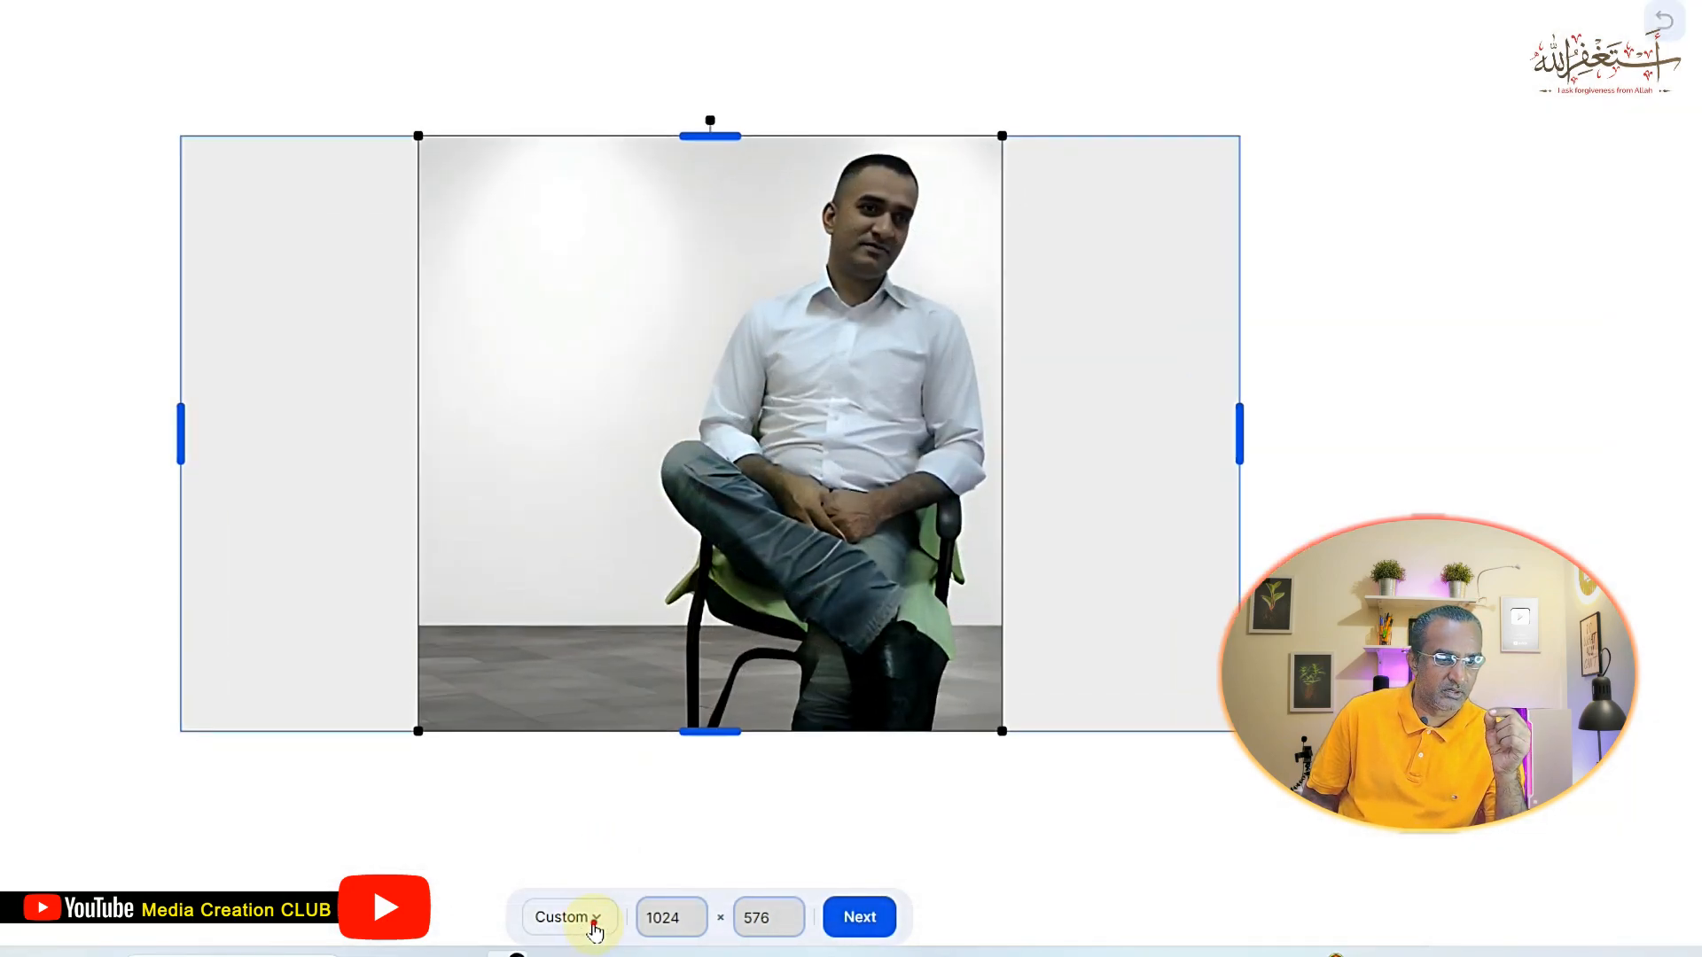
Step: Set the uncrop format to Landscape at 1024 × 576 and generate the extended versions of the photo
left_click(593, 926)
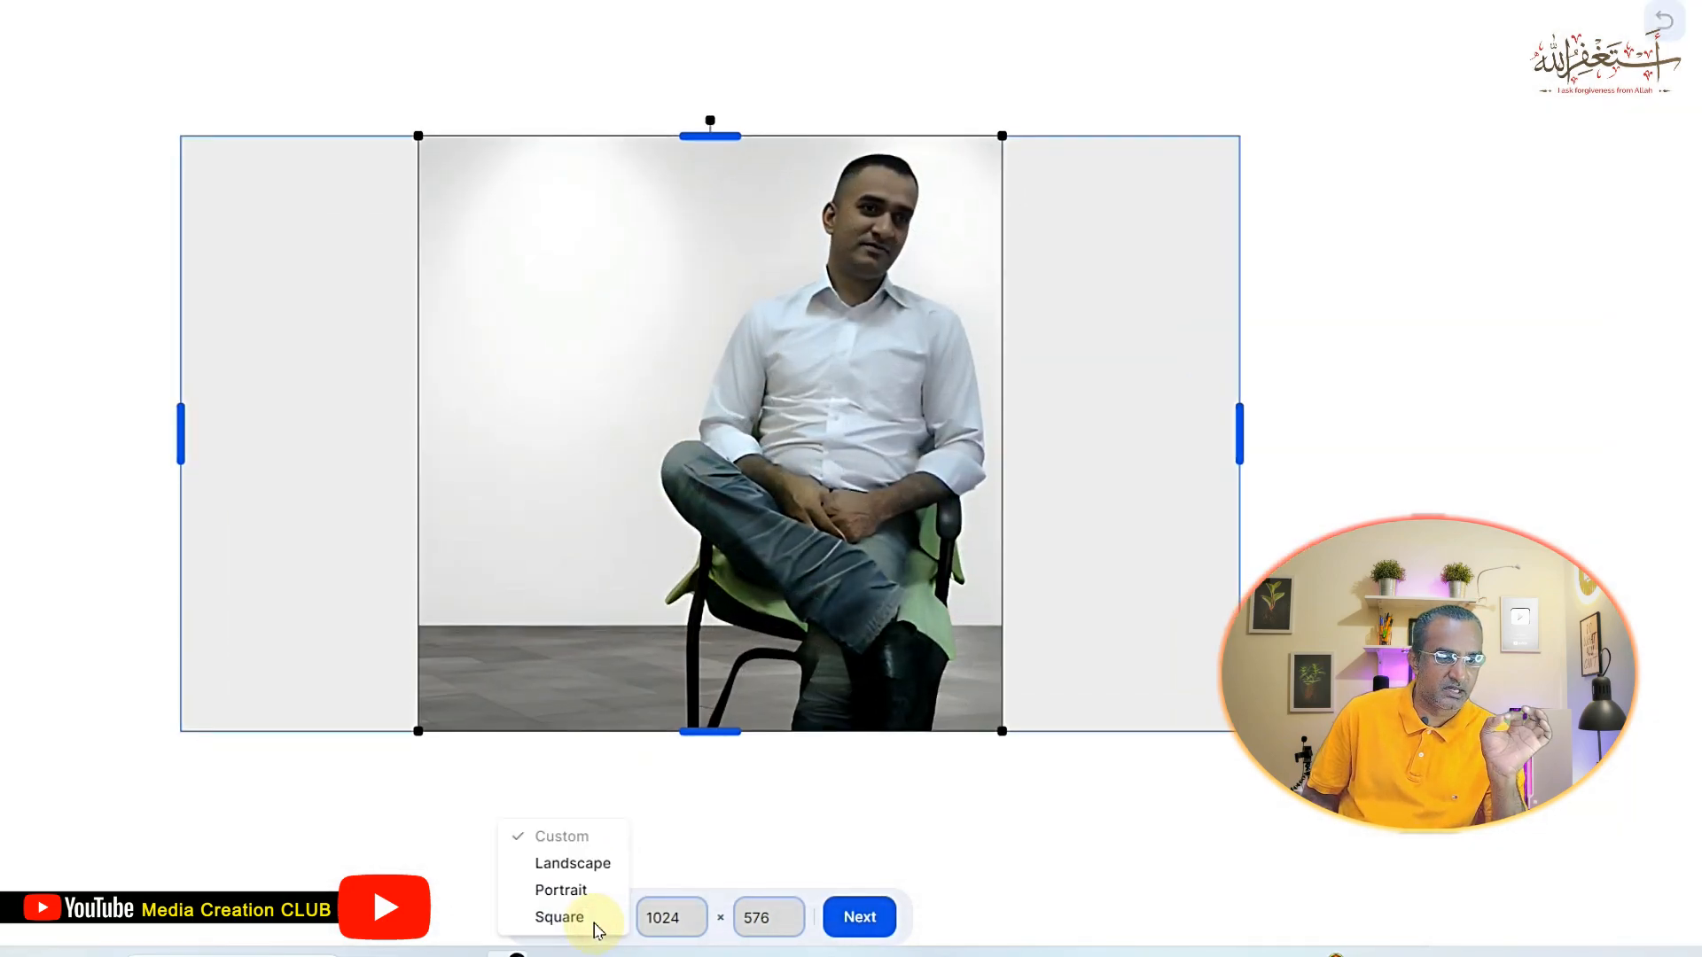
left_click(572, 864)
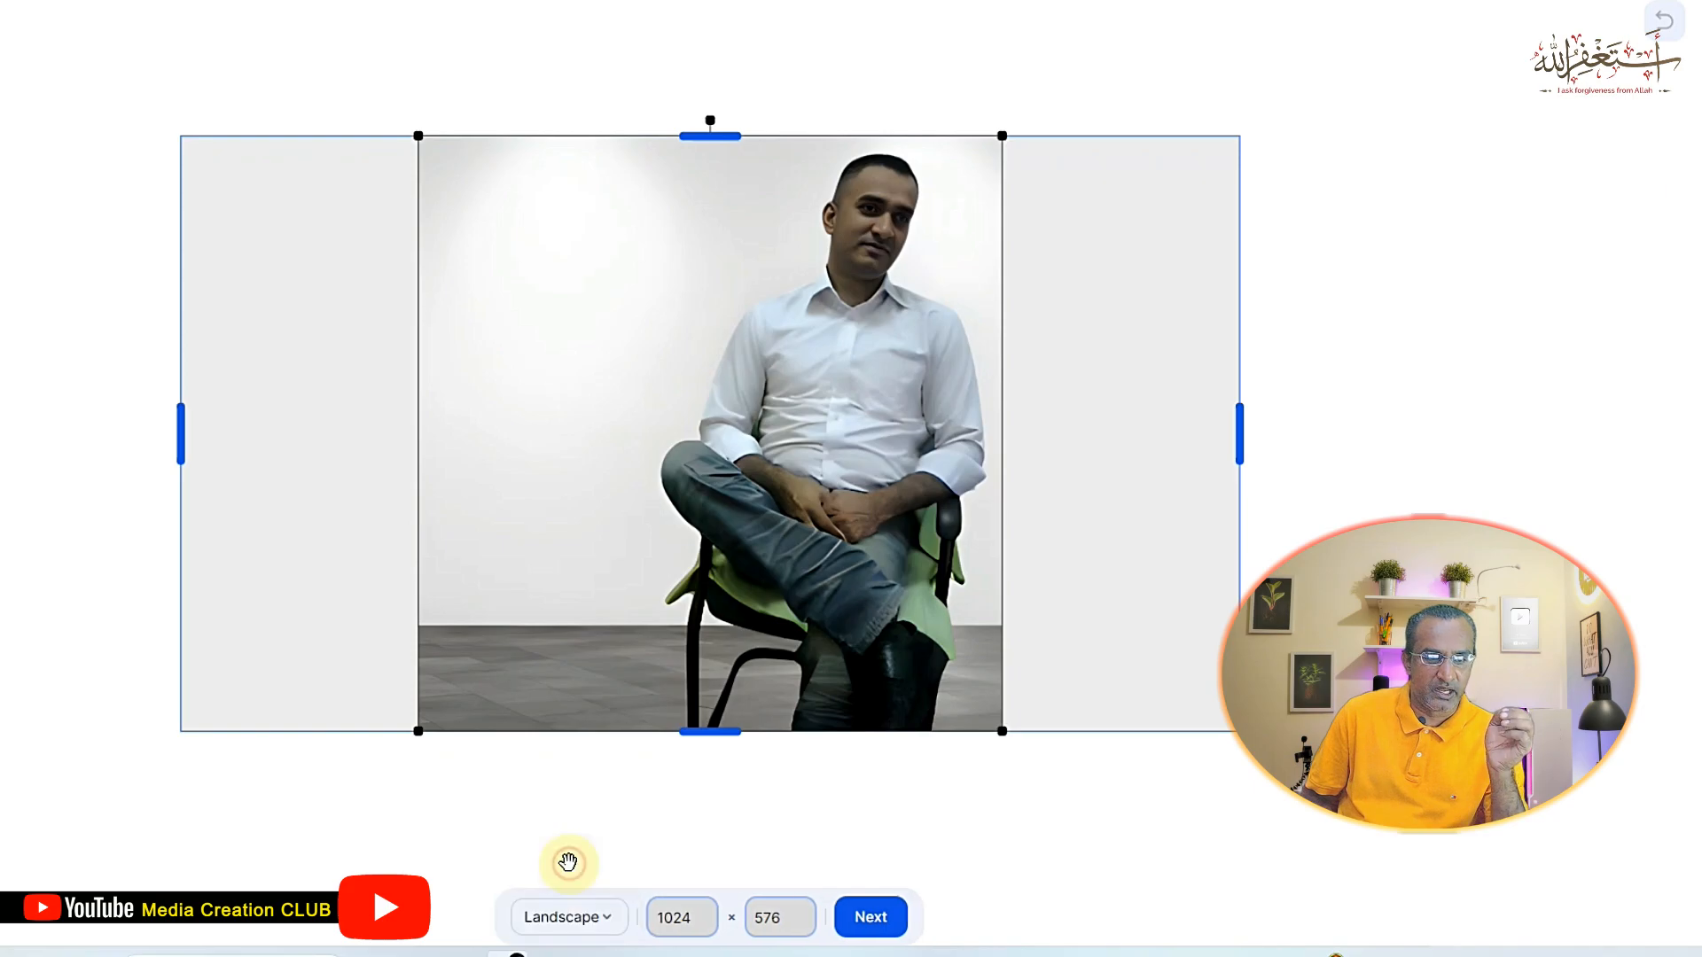
left_click(873, 918)
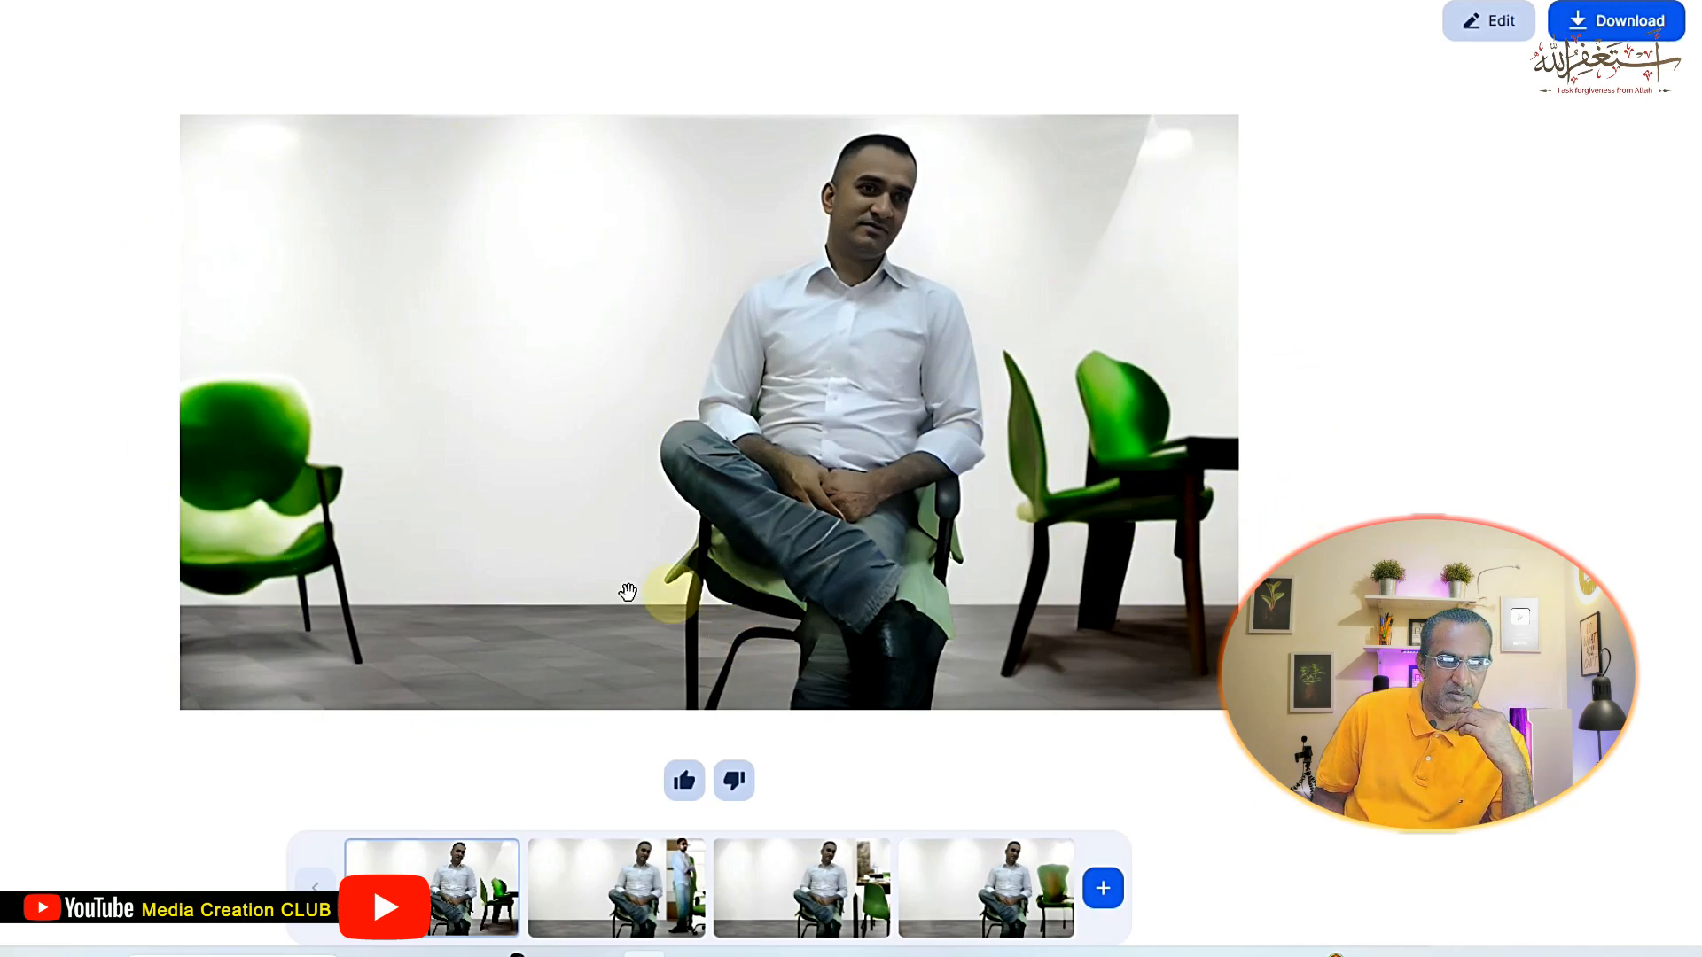
Step: Compare the generated variants, choose the third one with the table and single green chair, and download it
left_click(634, 918)
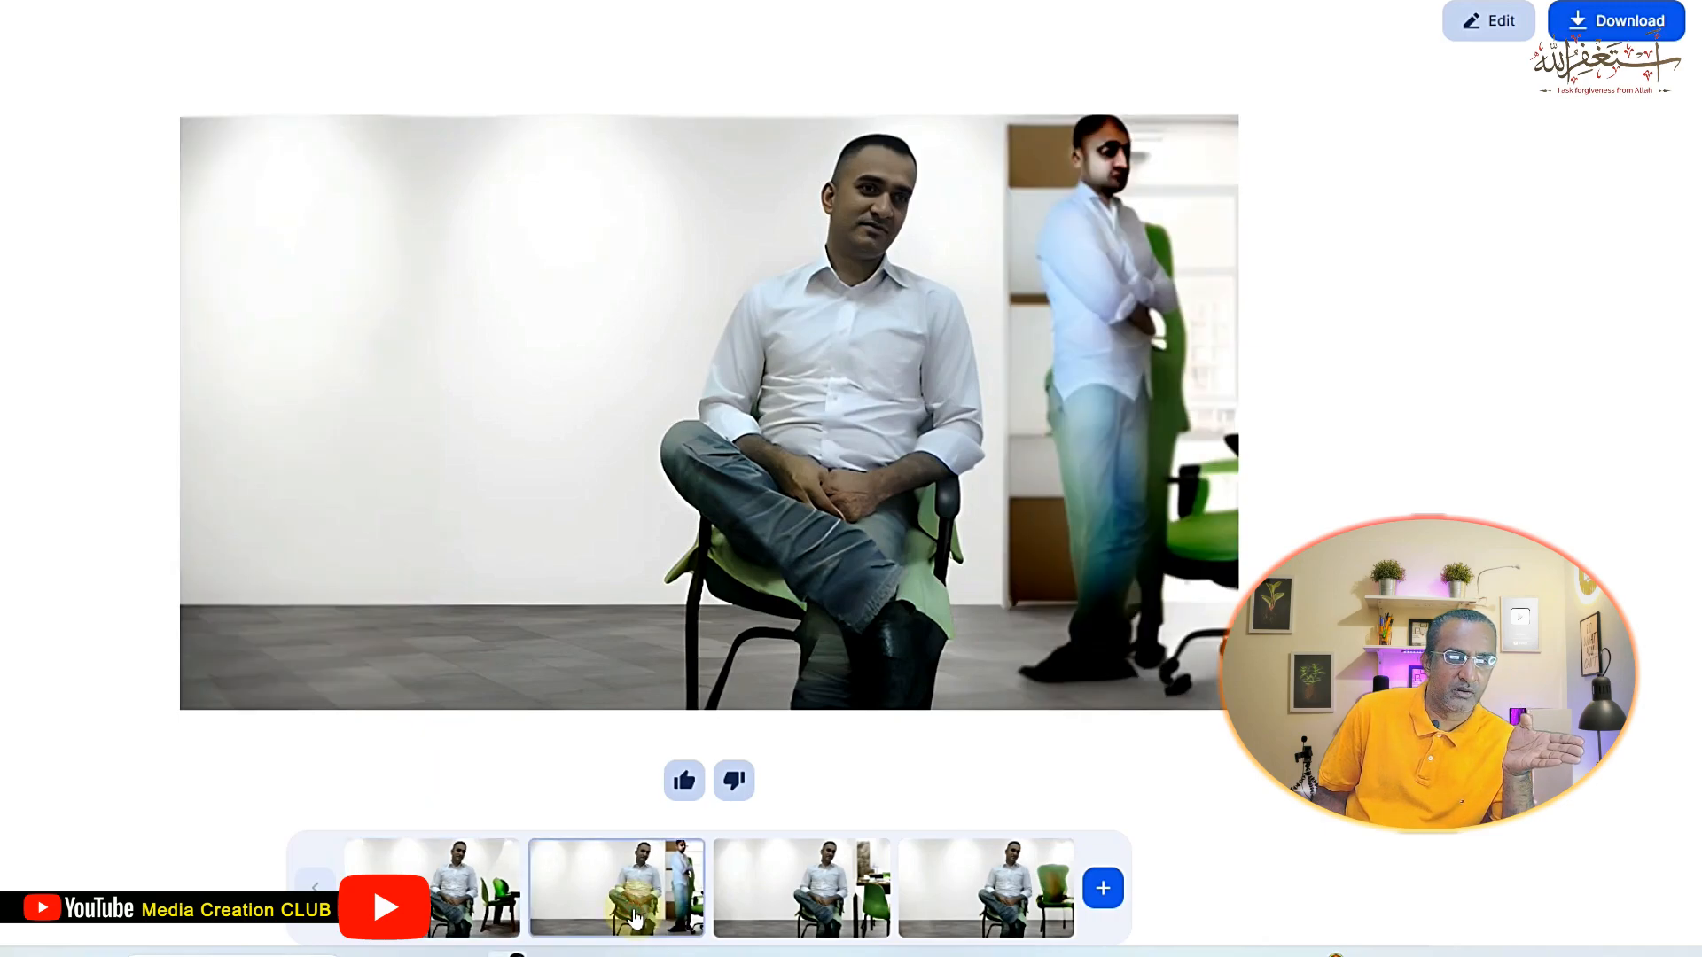
left_click(802, 919)
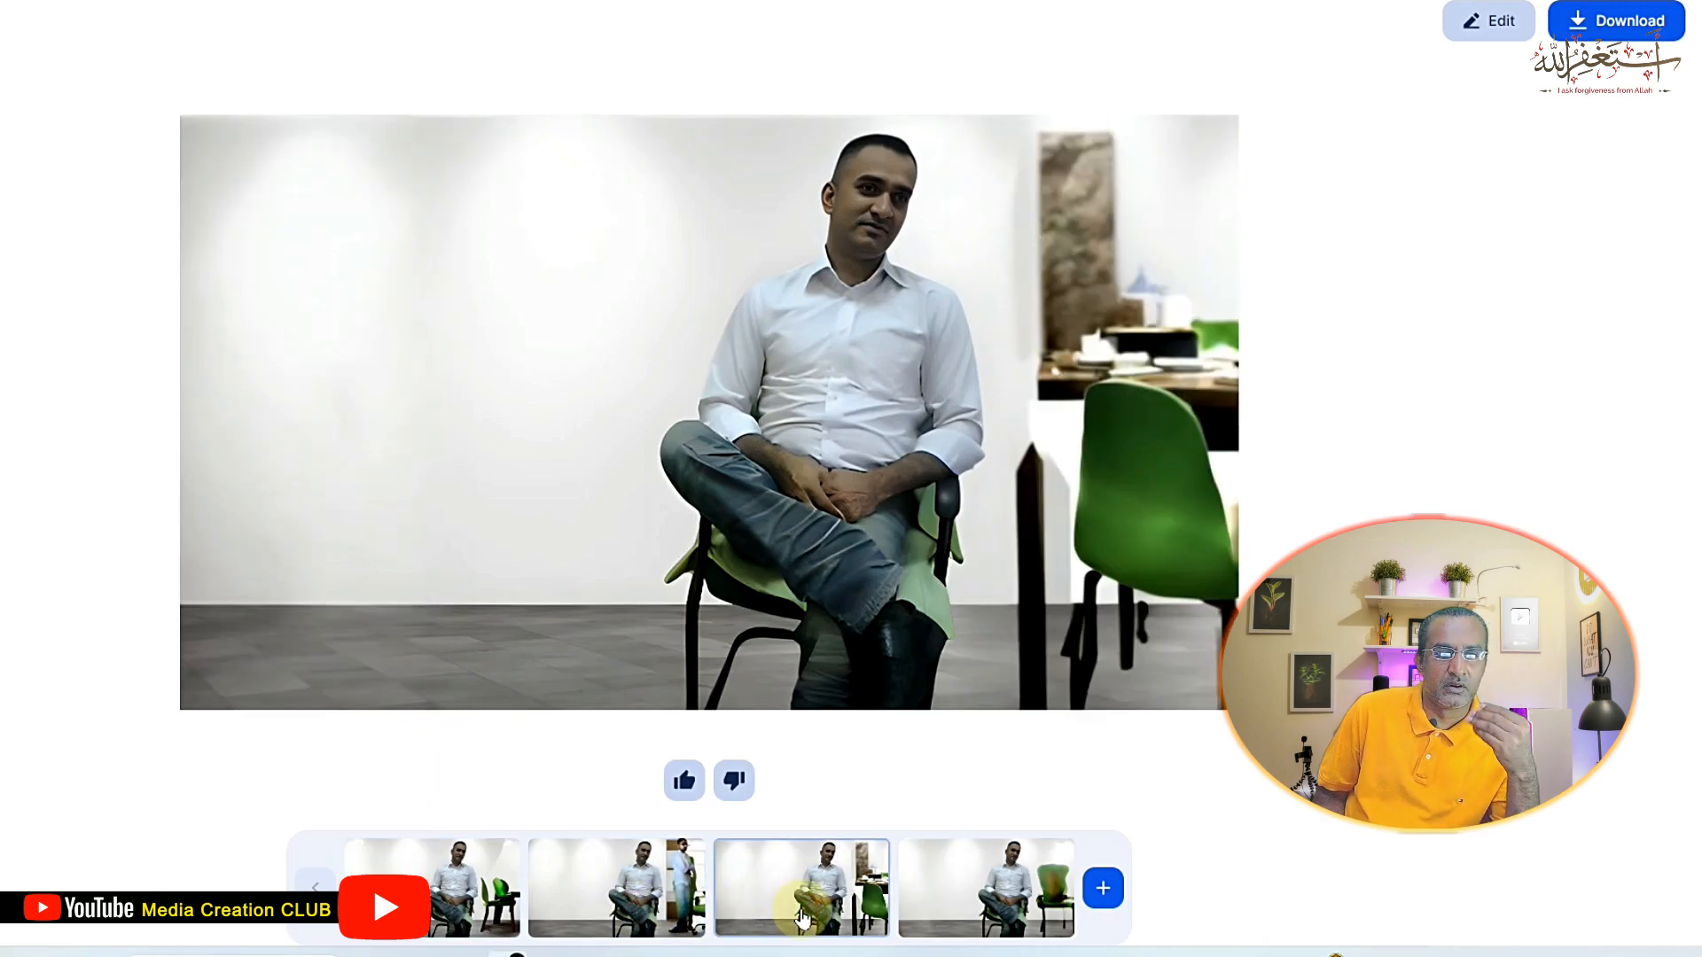
left_click(993, 887)
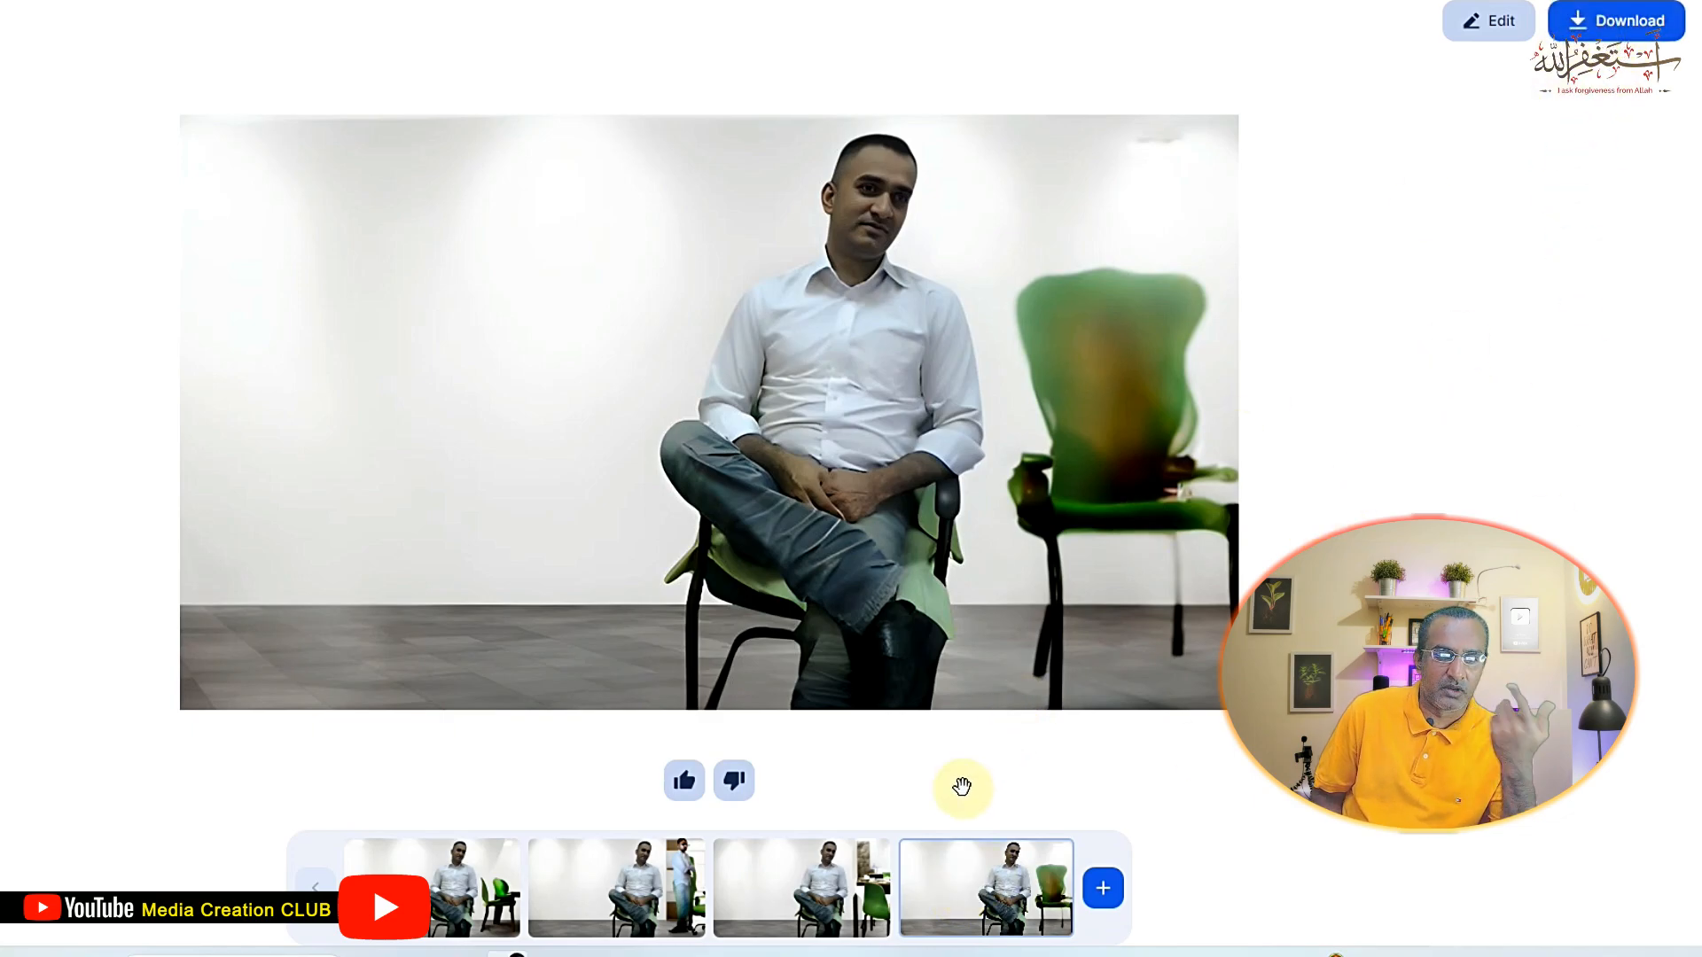
left_click(882, 846)
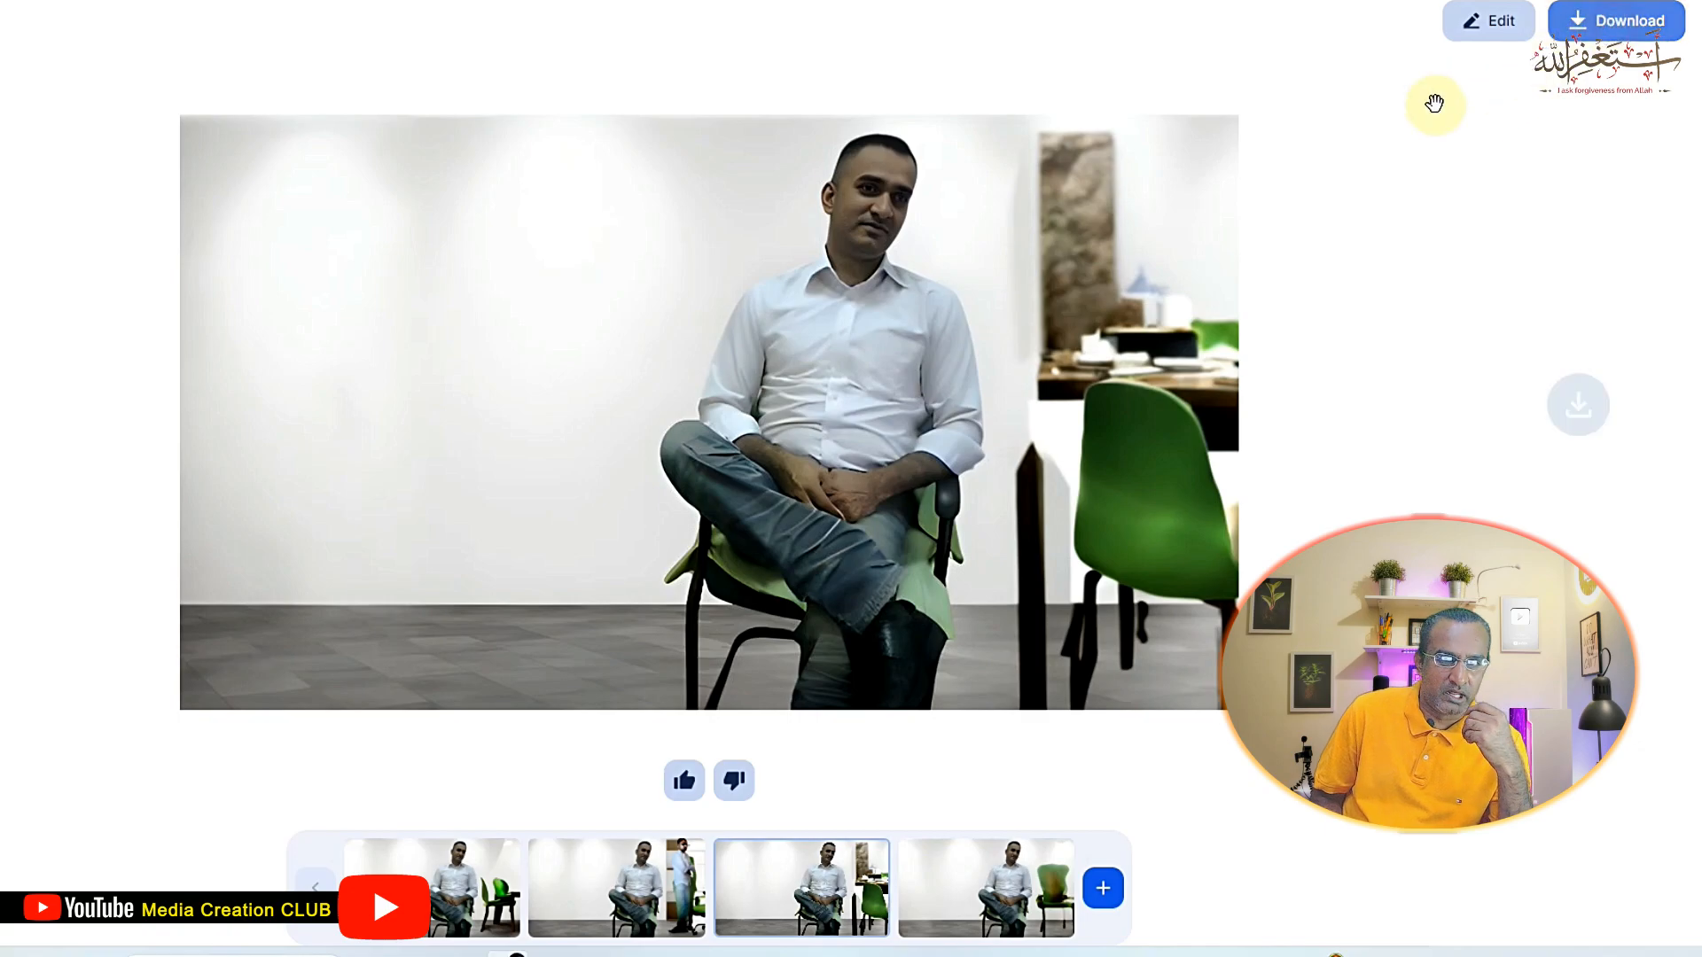
left_click(1489, 20)
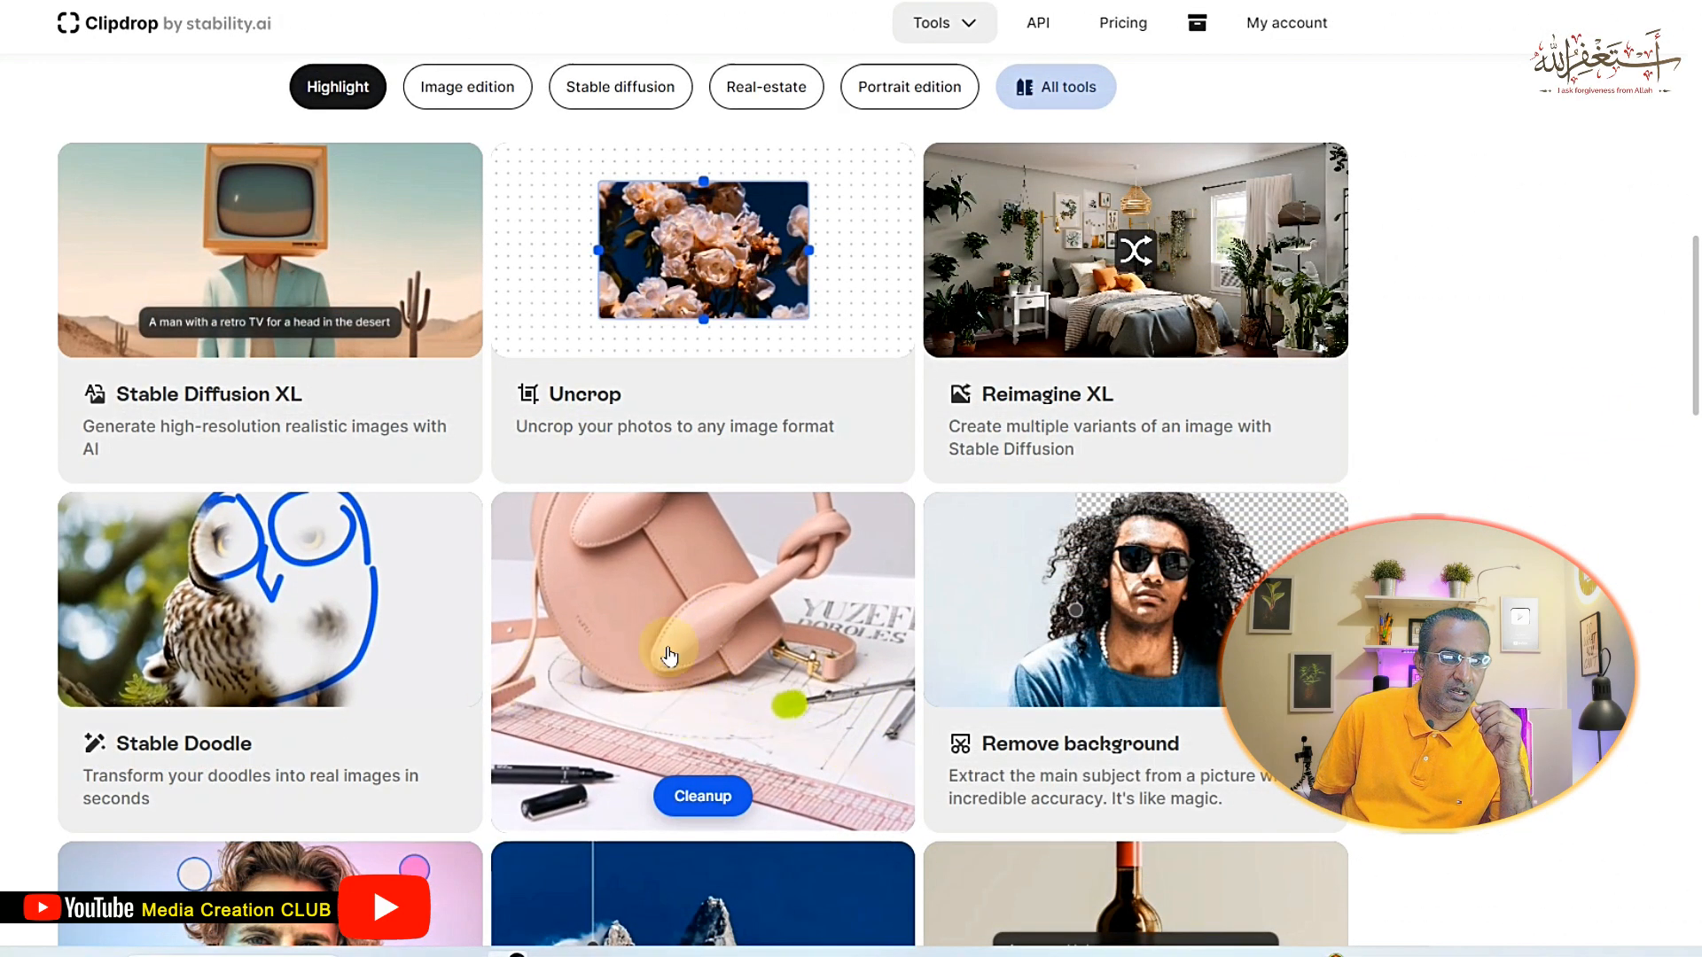
Step: Open the Cleanup tool and upload the downloaded landscape version of the seated man's photo
left_click(852, 596)
left_click(806, 534)
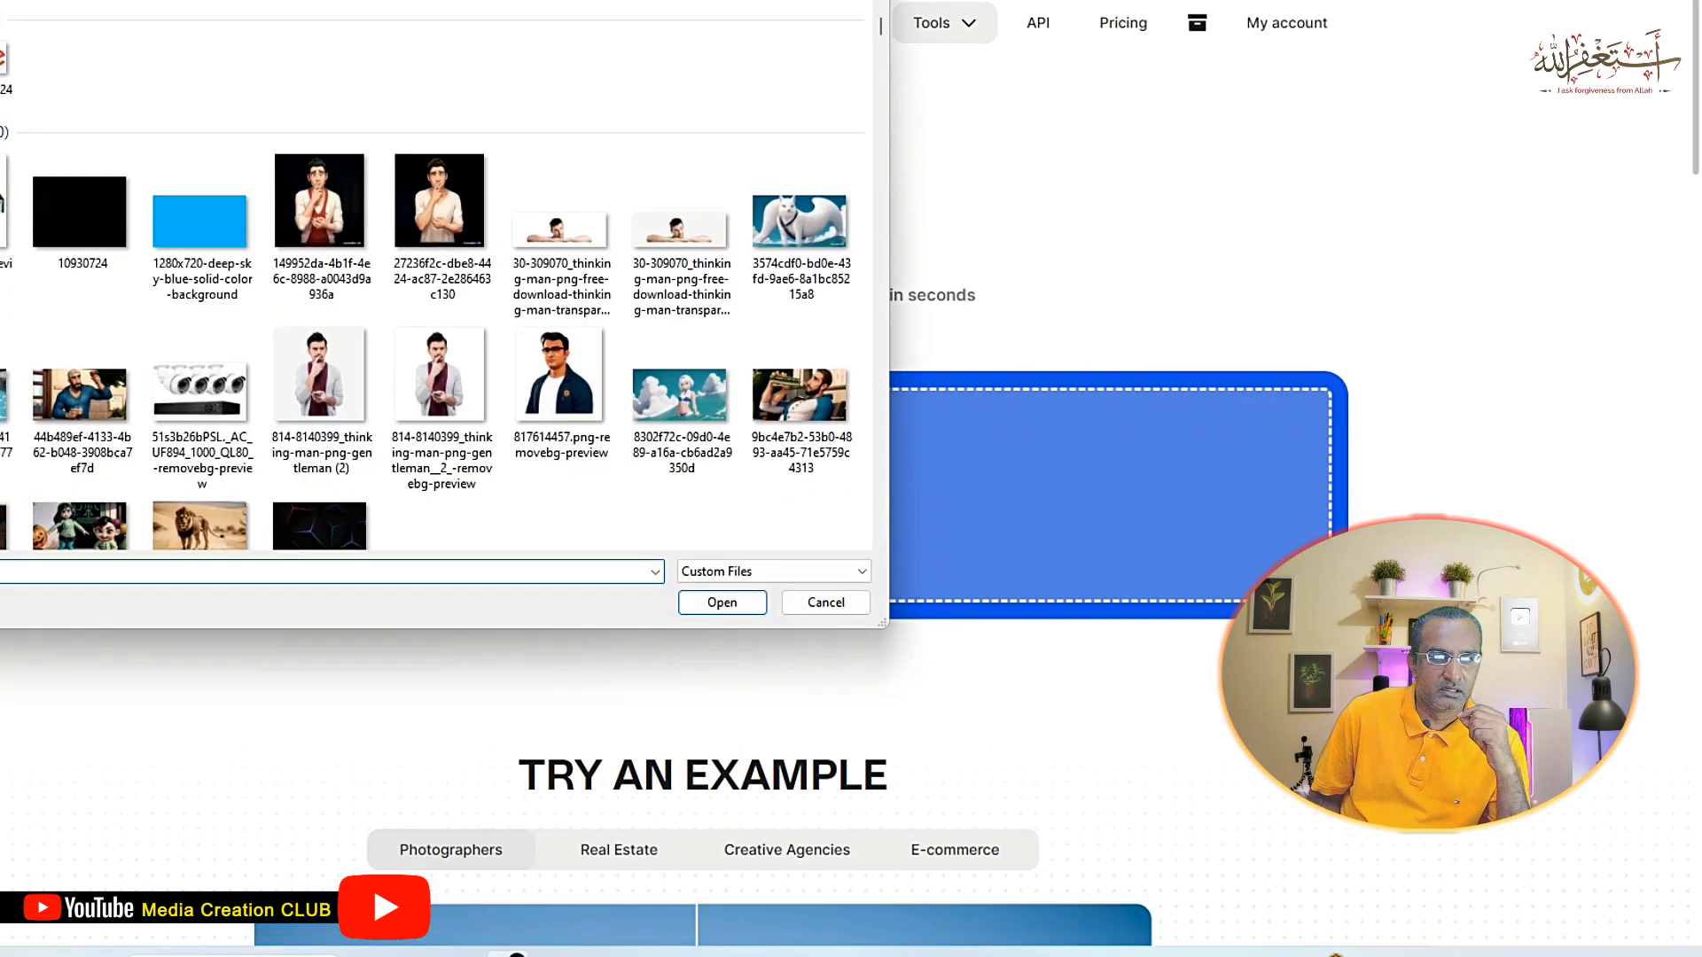
scroll(435, 336, "up", 10)
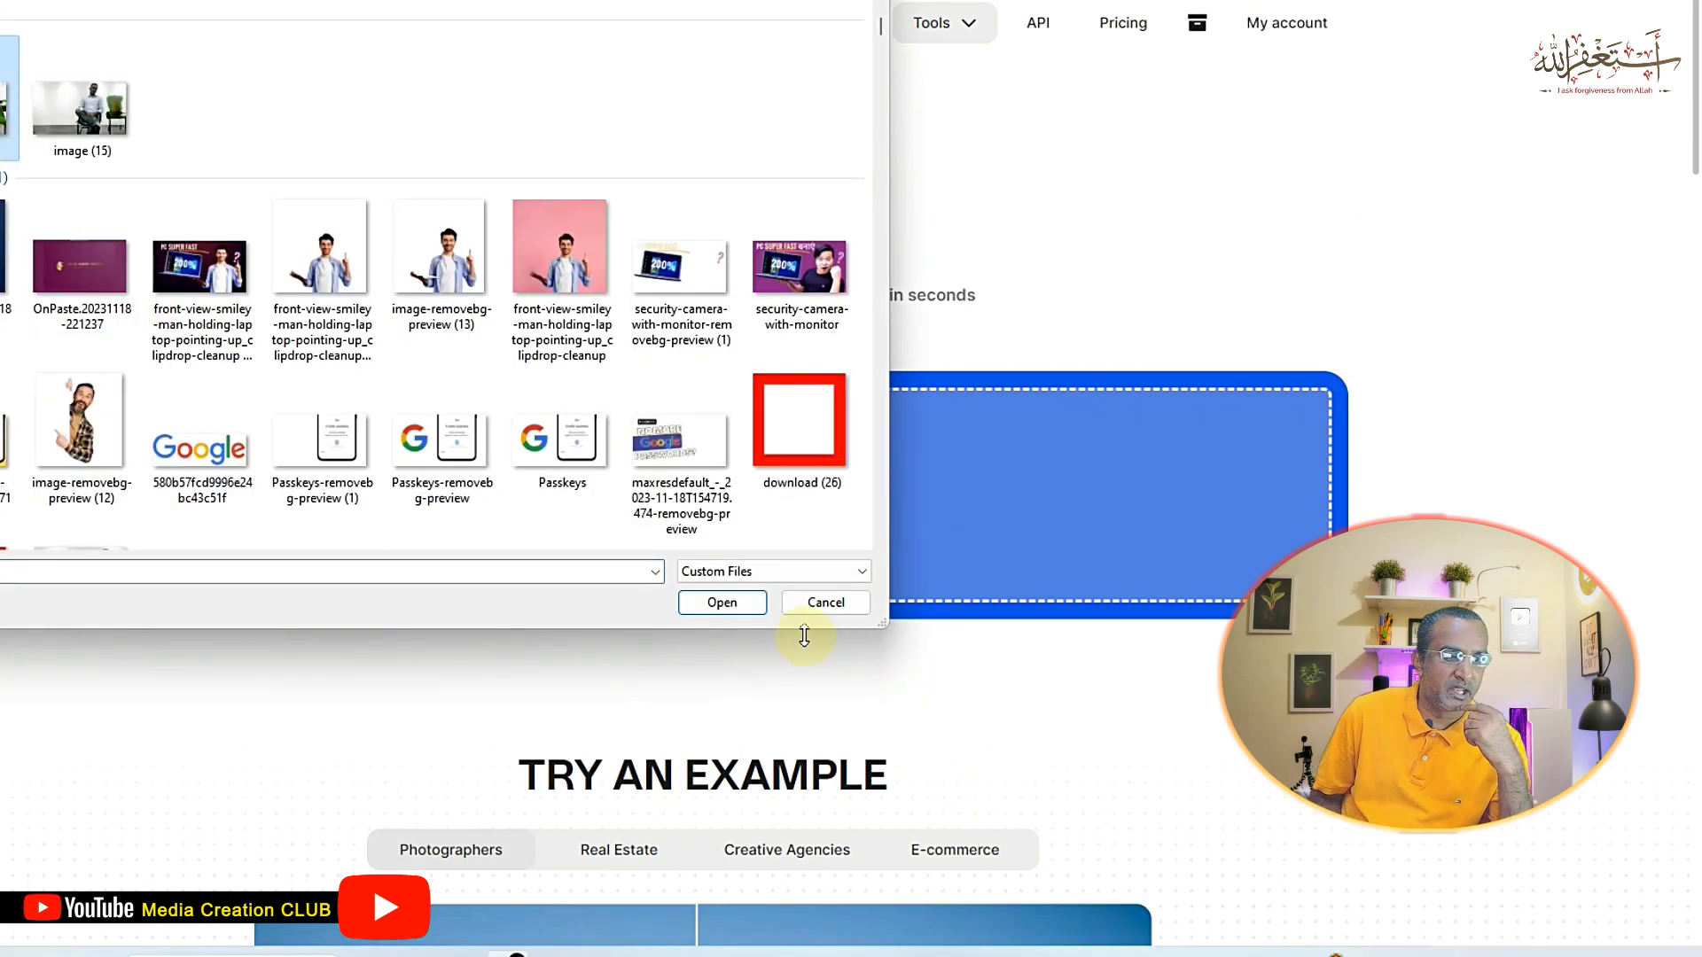
left_click(706, 610)
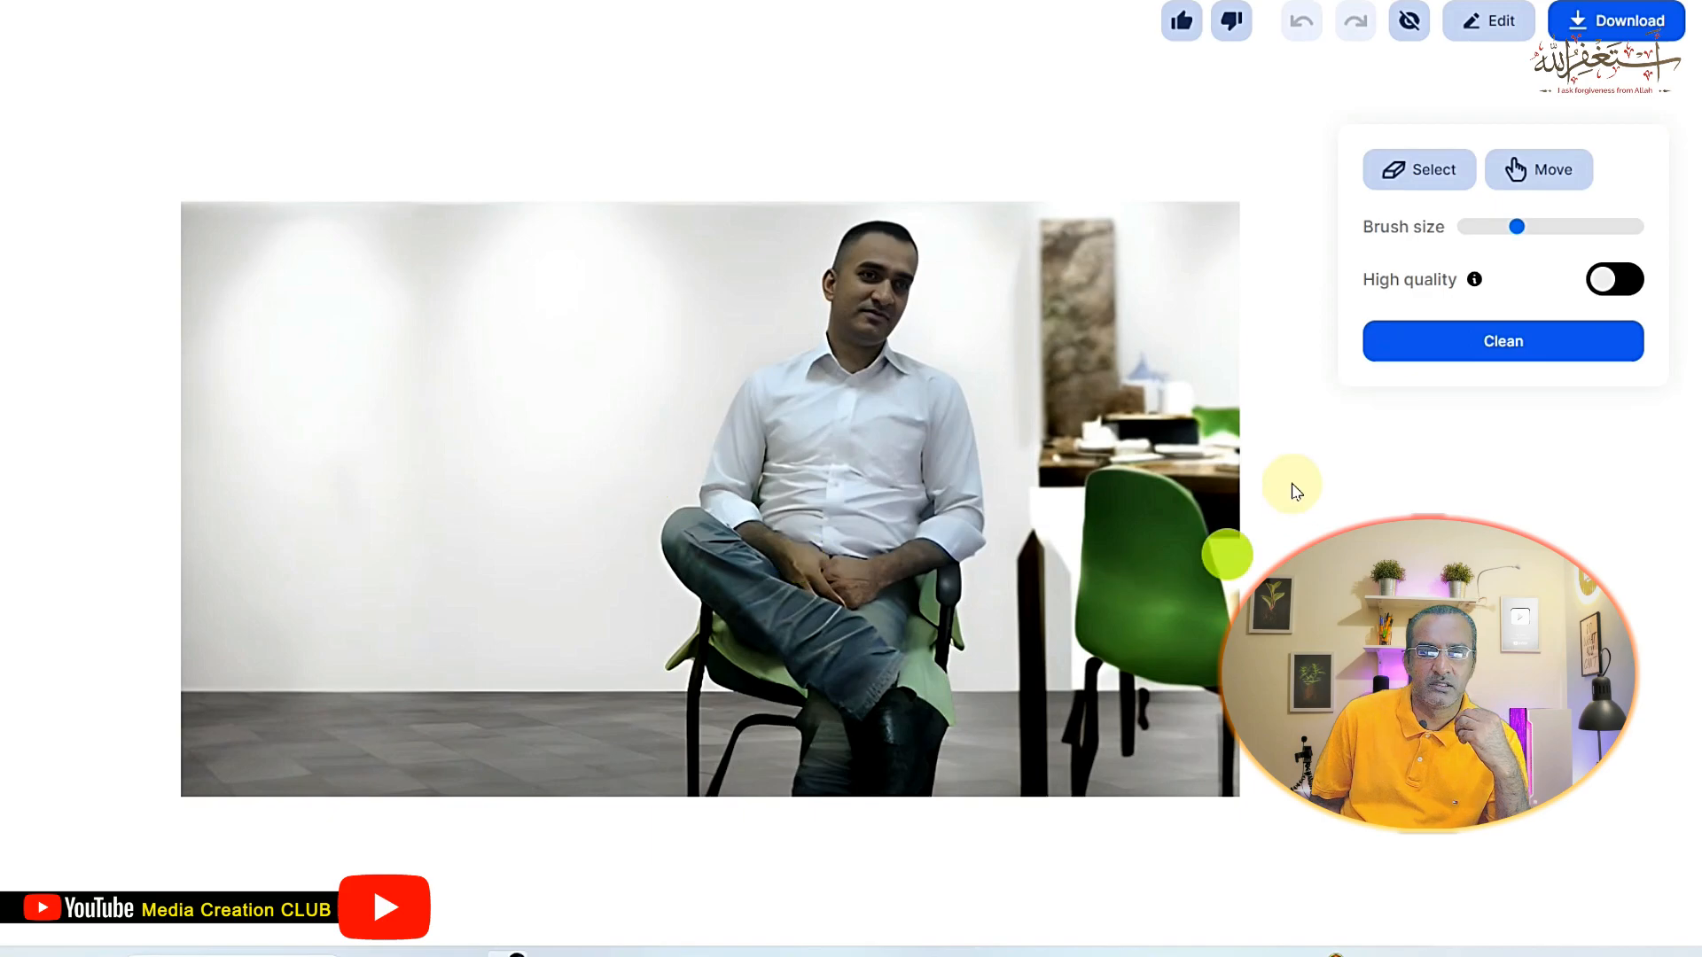
Step: Erase the table, green chair and wall panel beside the seated man with the cleanup brush, and download the cleaned photo
left_click_drag(1063, 237, 1059, 789)
mouse_move(1048, 529)
left_mouse_down()
mouse_move(1050, 792)
mouse_move(1032, 549)
mouse_move(1028, 798)
left_mouse_up()
mouse_move(1125, 396)
left_mouse_down()
mouse_move(1061, 214)
mouse_move(1154, 252)
mouse_move(1139, 406)
mouse_move(1105, 322)
left_mouse_up()
mouse_move(1124, 262)
left_mouse_down()
mouse_move(1112, 458)
mouse_move(1081, 428)
mouse_move(1127, 392)
mouse_move(1132, 724)
mouse_move(1183, 454)
mouse_move(1201, 412)
mouse_move(1208, 425)
mouse_move(1158, 407)
left_mouse_up()
mouse_move(1202, 538)
left_mouse_down()
mouse_move(1201, 728)
mouse_move(1200, 481)
mouse_move(1233, 588)
mouse_move(1215, 745)
left_mouse_up()
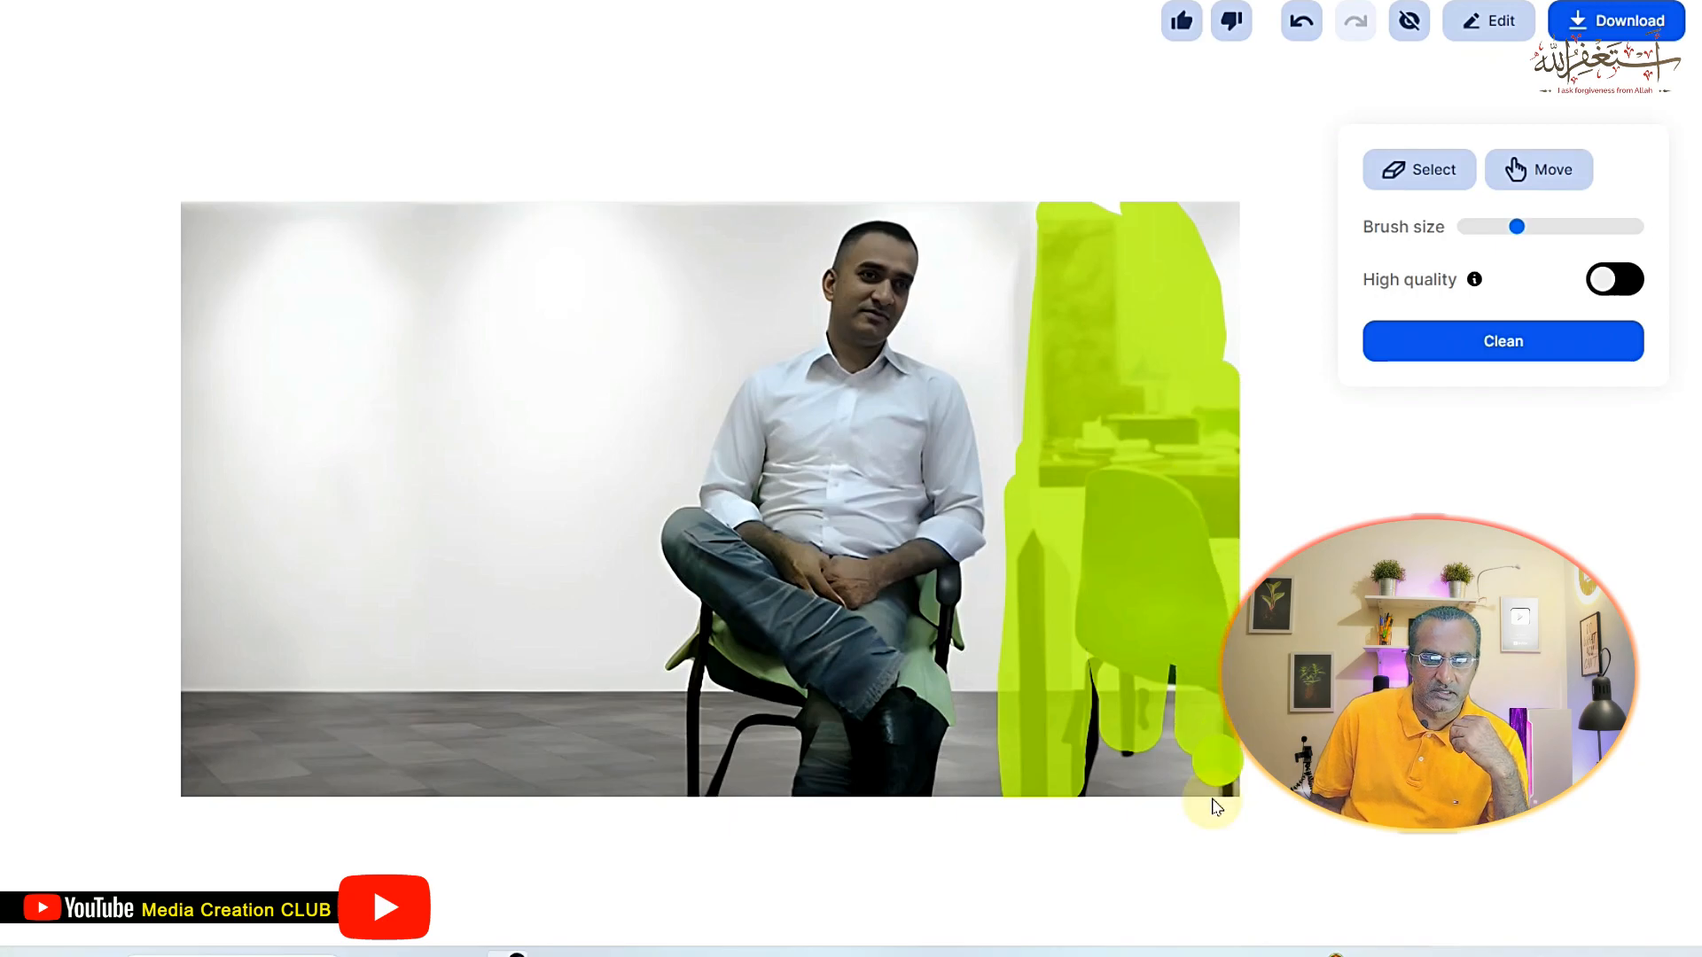
mouse_move(1113, 716)
left_mouse_down()
mouse_move(1144, 791)
mouse_move(1187, 775)
mouse_move(1073, 772)
mouse_move(1148, 692)
mouse_move(1183, 743)
mouse_move(1126, 667)
mouse_move(1099, 743)
left_mouse_up()
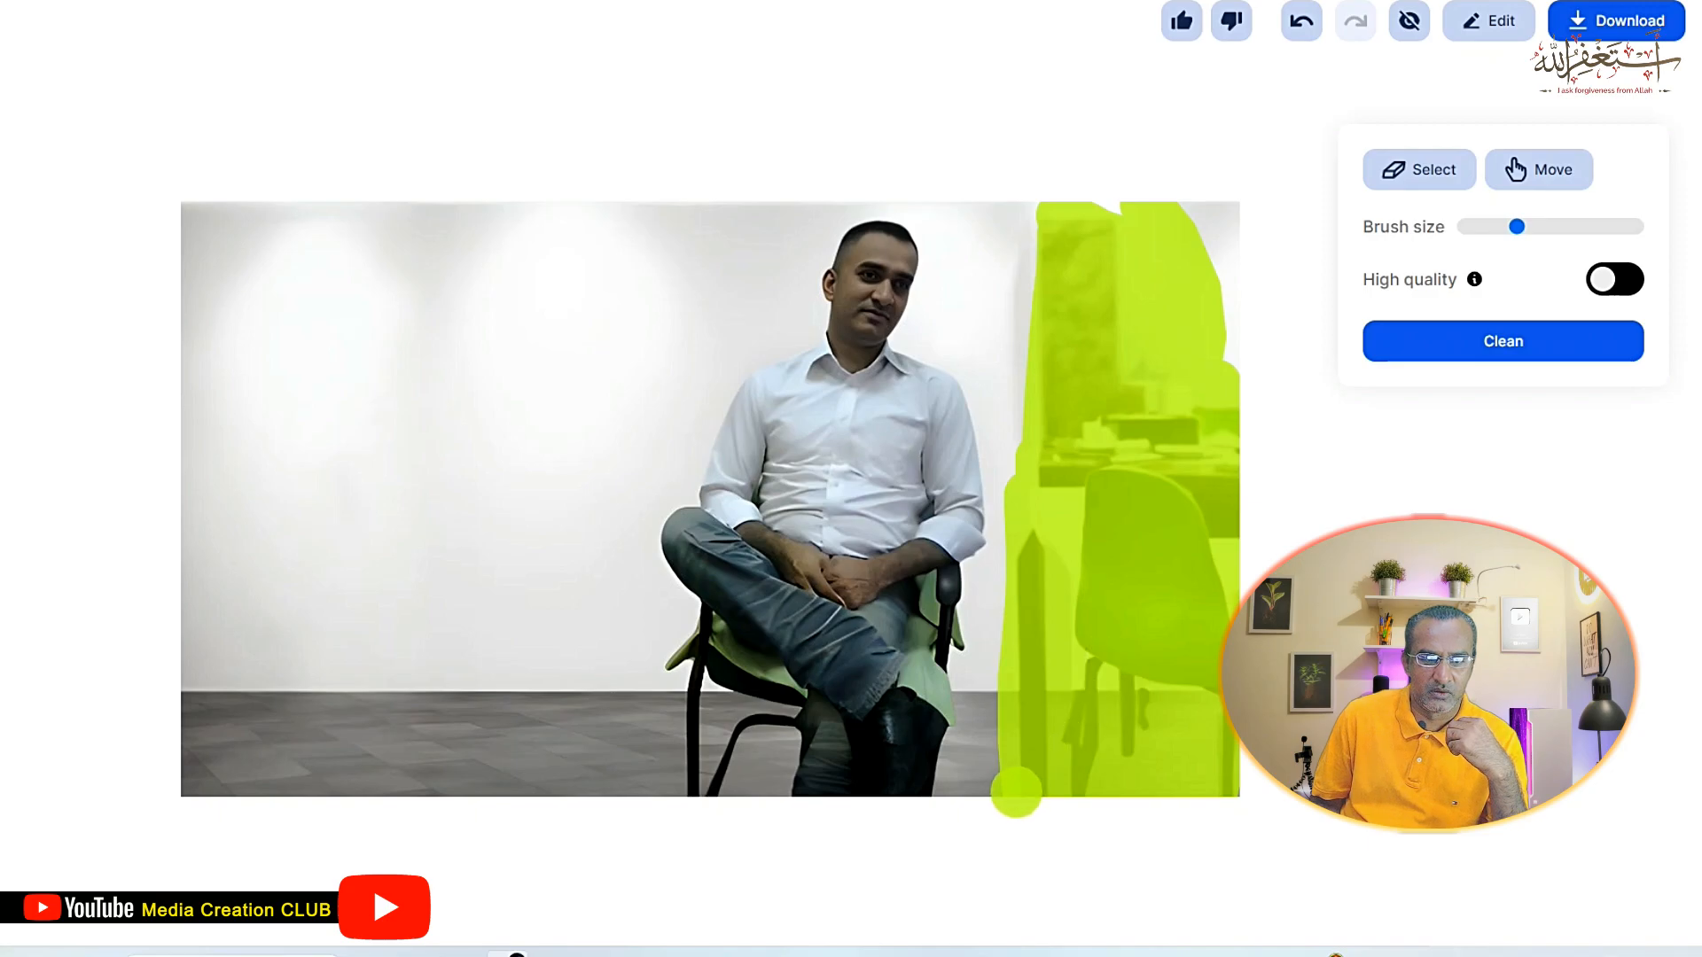
left_click_drag(1014, 790, 1016, 585)
mouse_move(1030, 279)
left_mouse_down()
mouse_move(1043, 214)
mouse_move(1232, 255)
left_mouse_up()
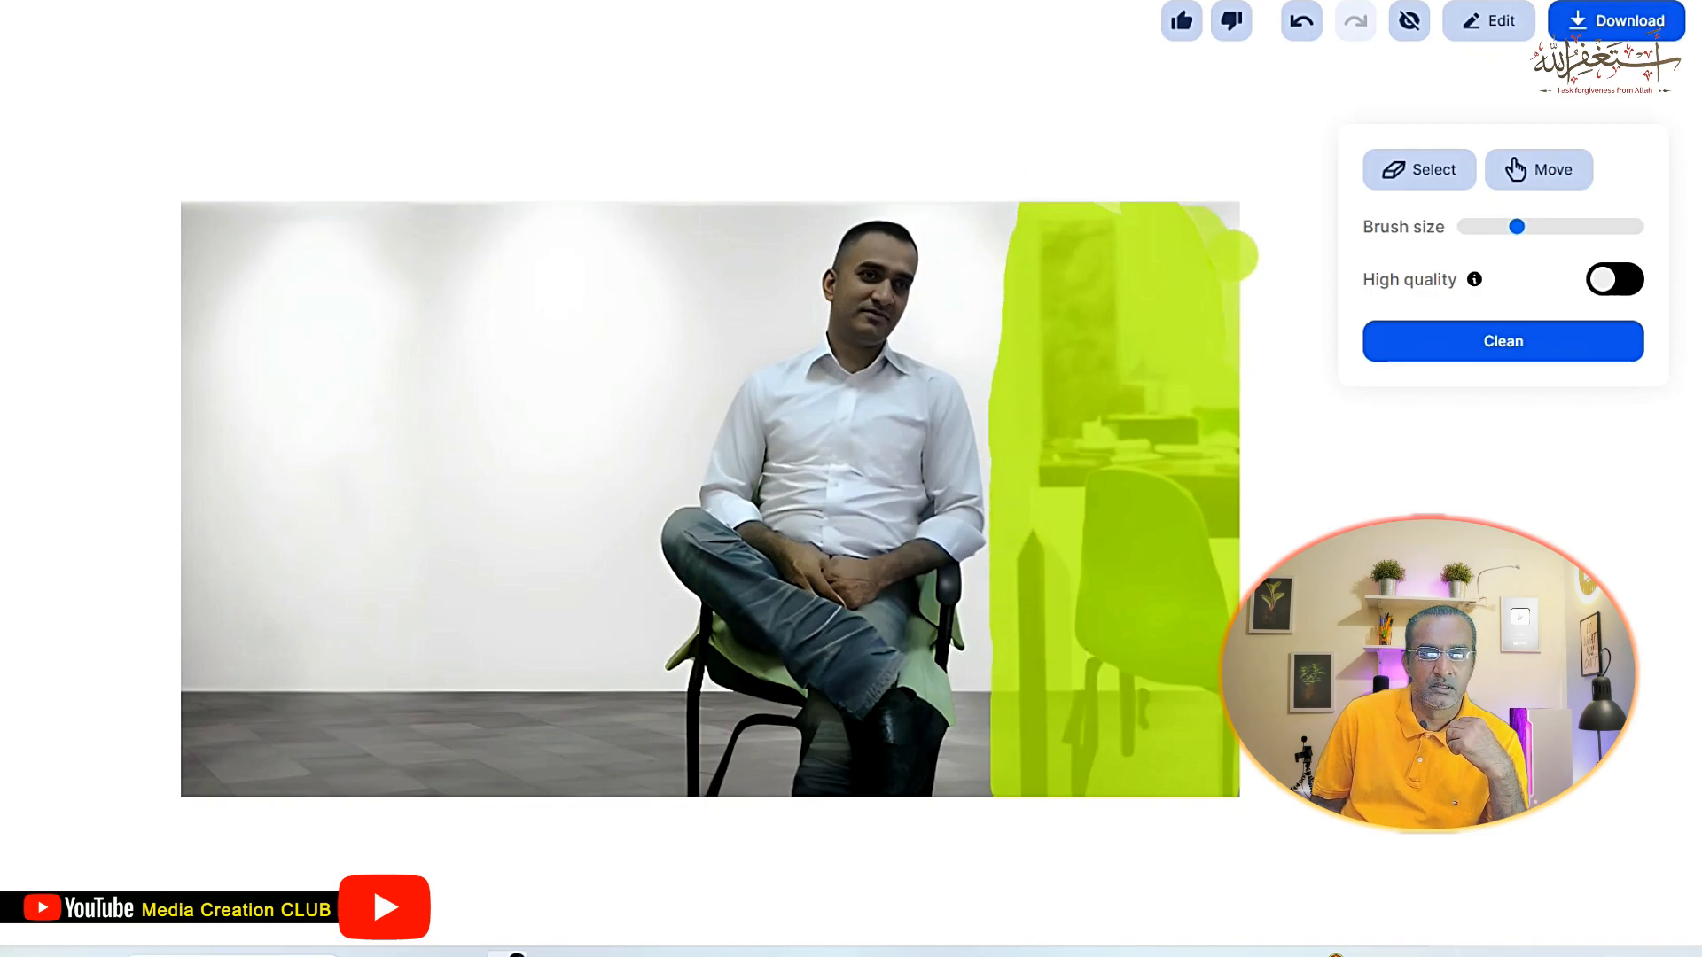
left_click(1527, 341)
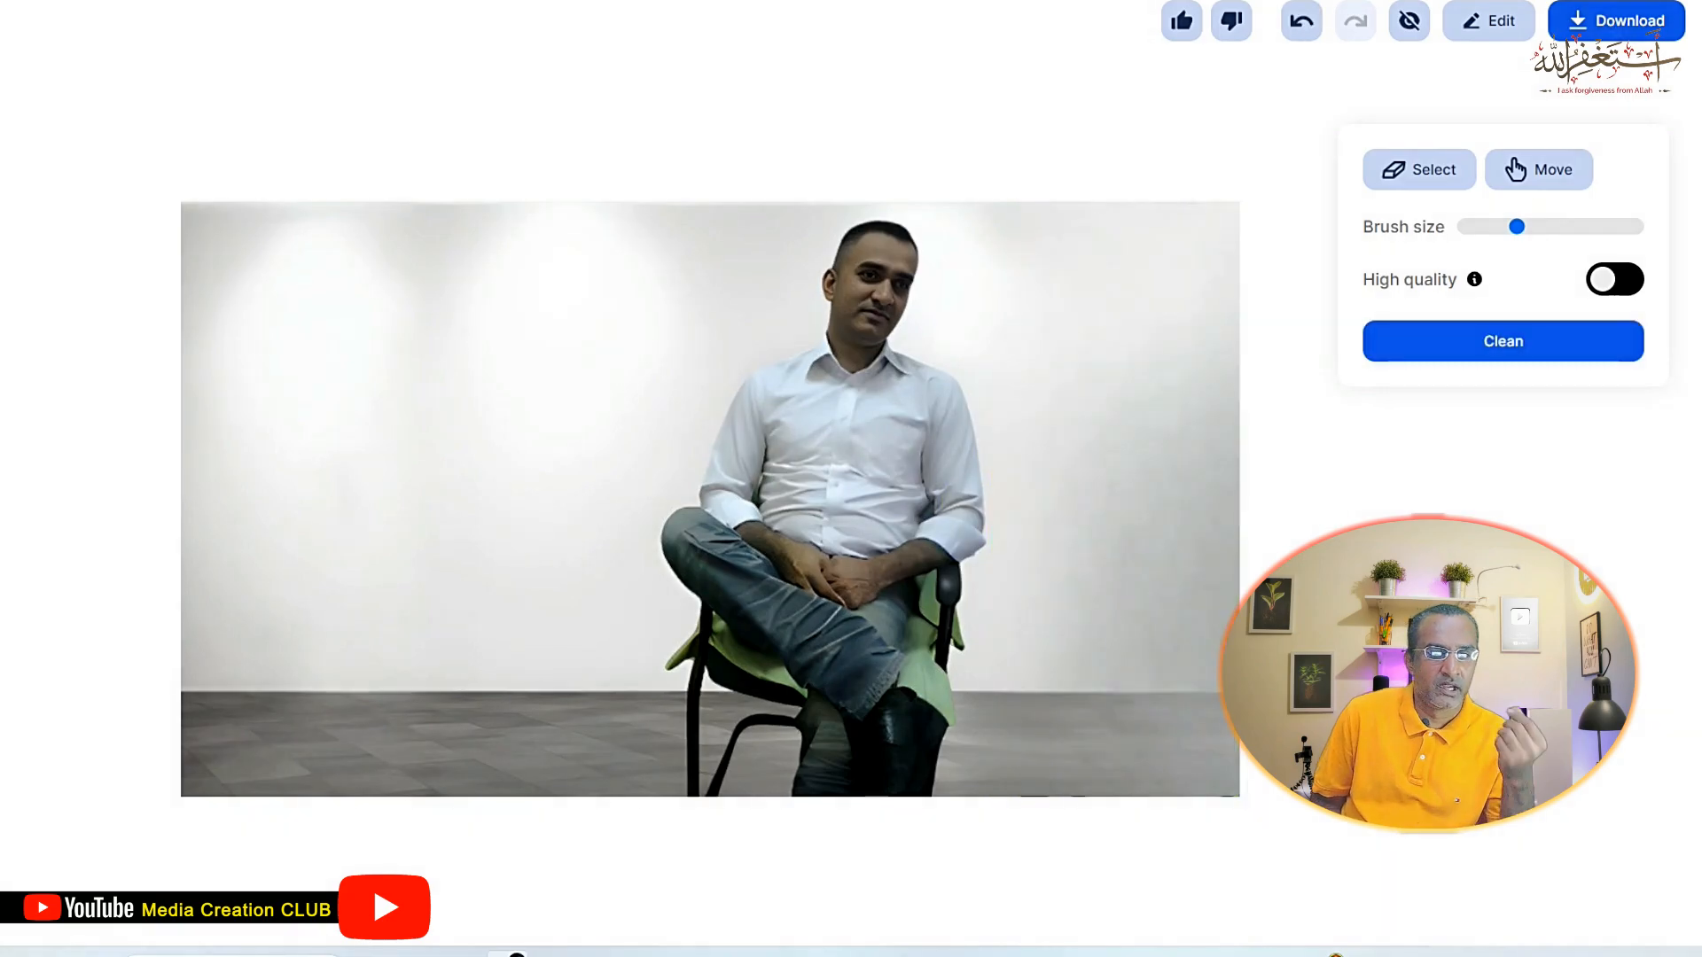
left_click(1611, 25)
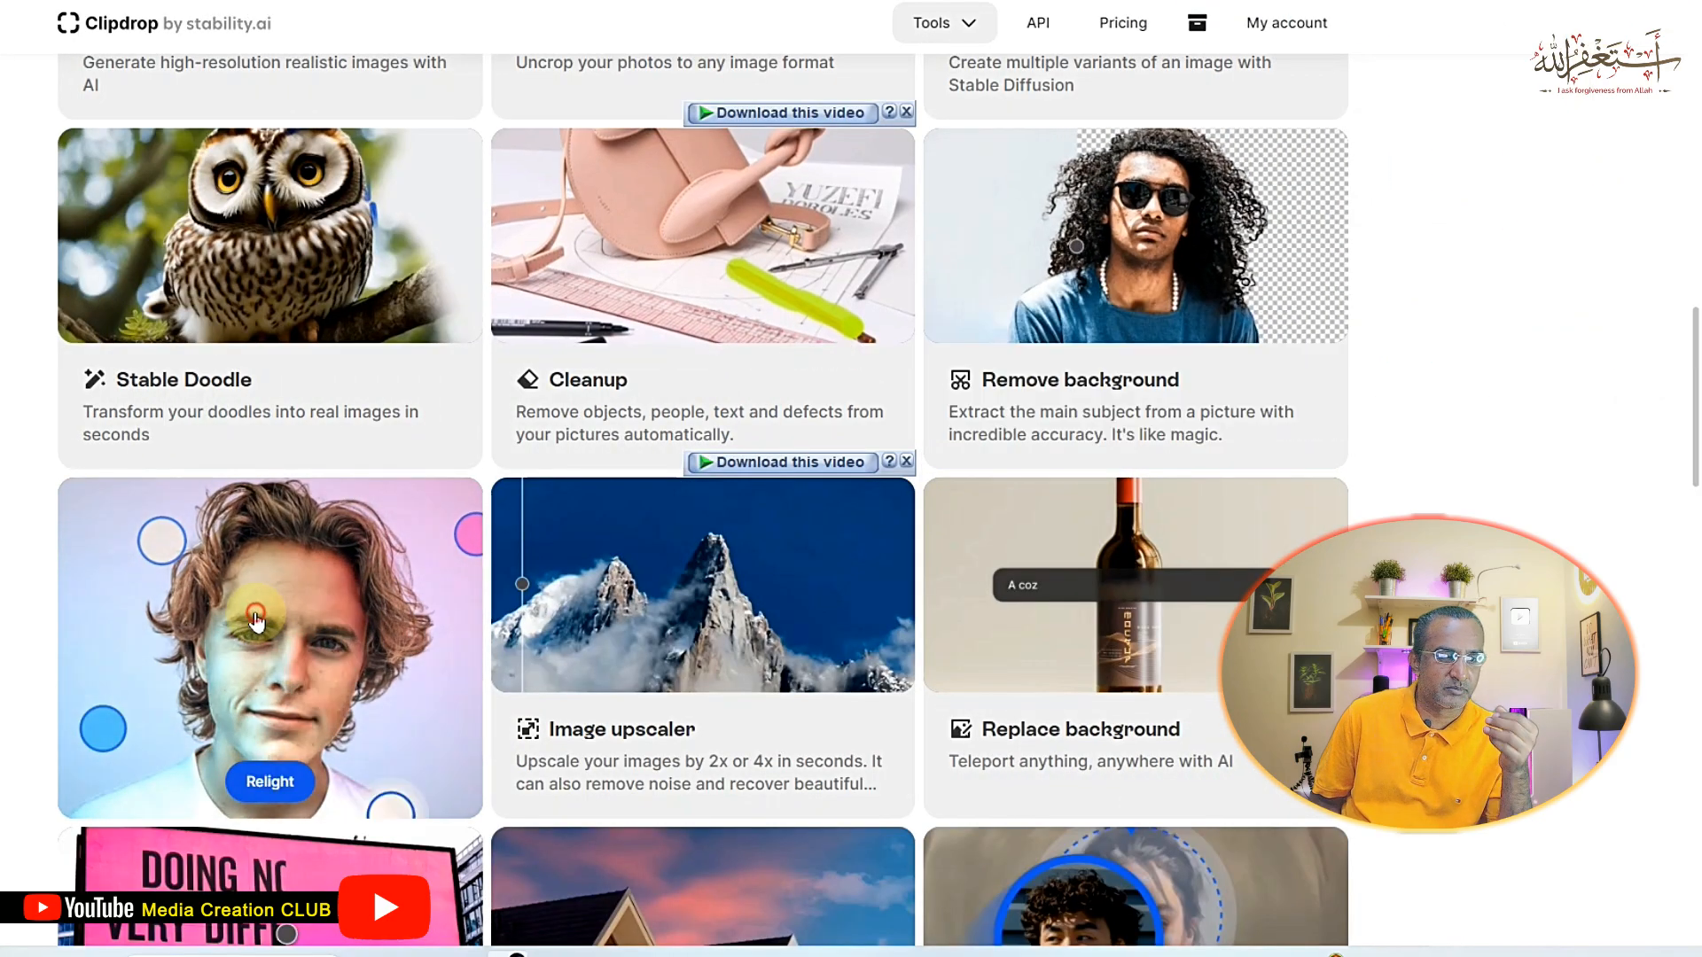
Step: Open the Relight tool and upload the cleaned photo of the seated man
left_click(255, 612)
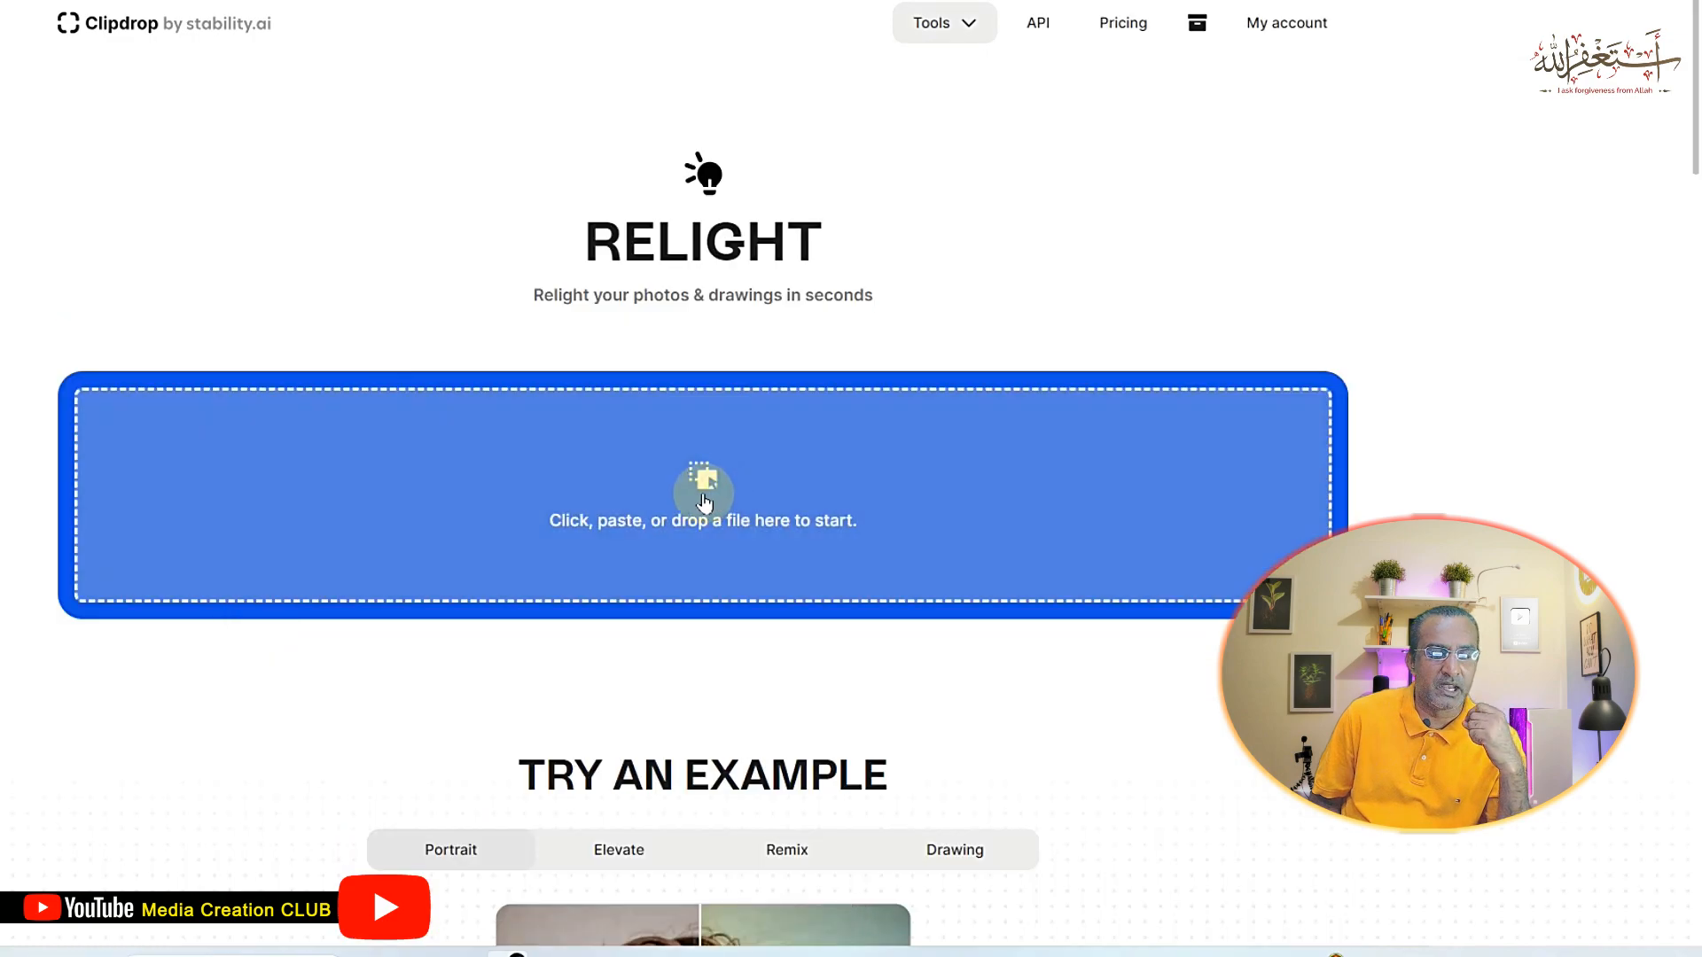
left_click(704, 498)
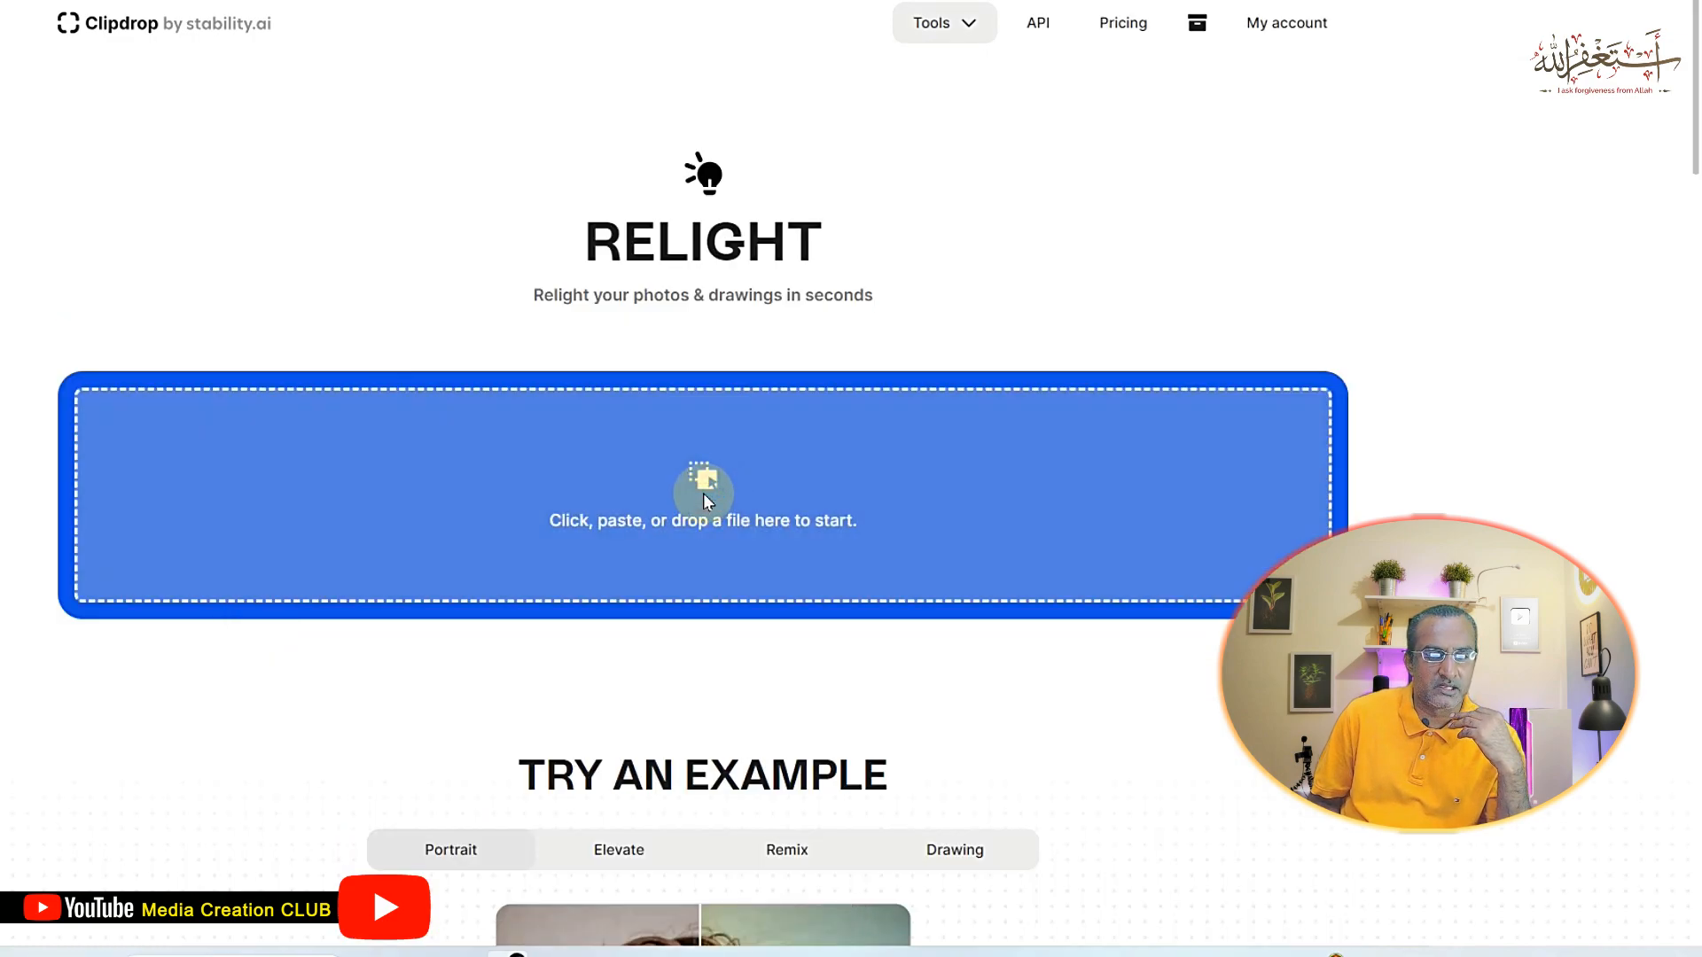
scroll(704, 494, "down", 10)
double_click(80, 108)
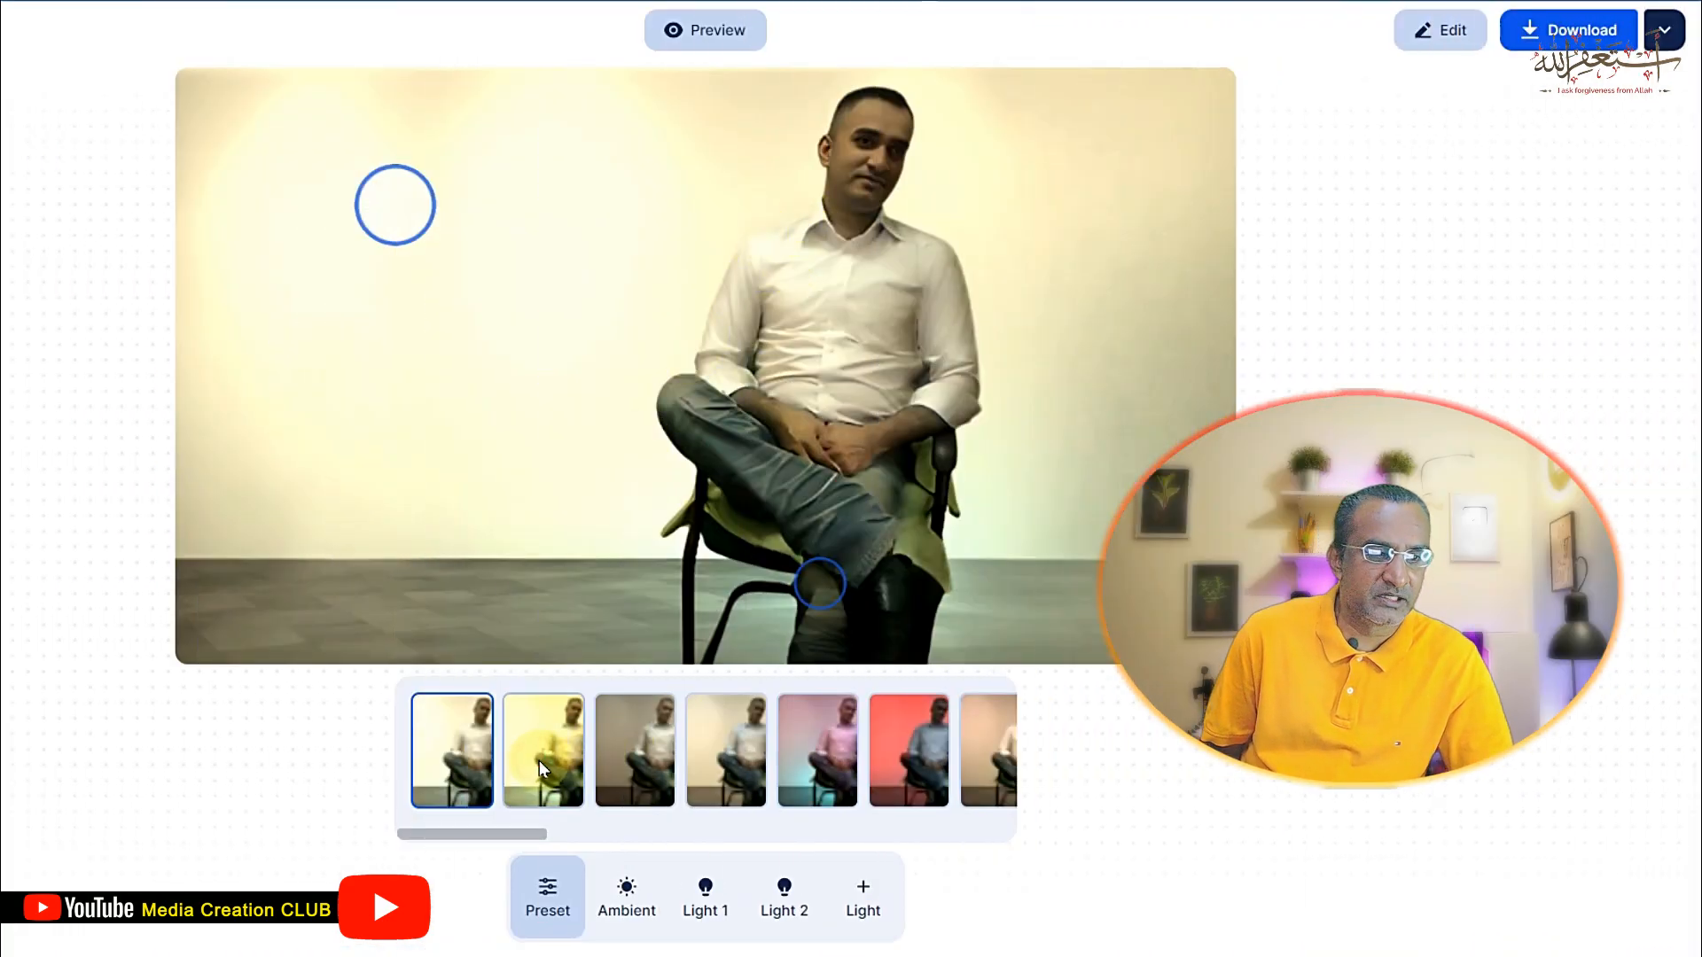
Step: Try the second to fourth lighting presets on the photo and apply the fifth one with pink and cyan light
left_click(539, 761)
left_click(645, 762)
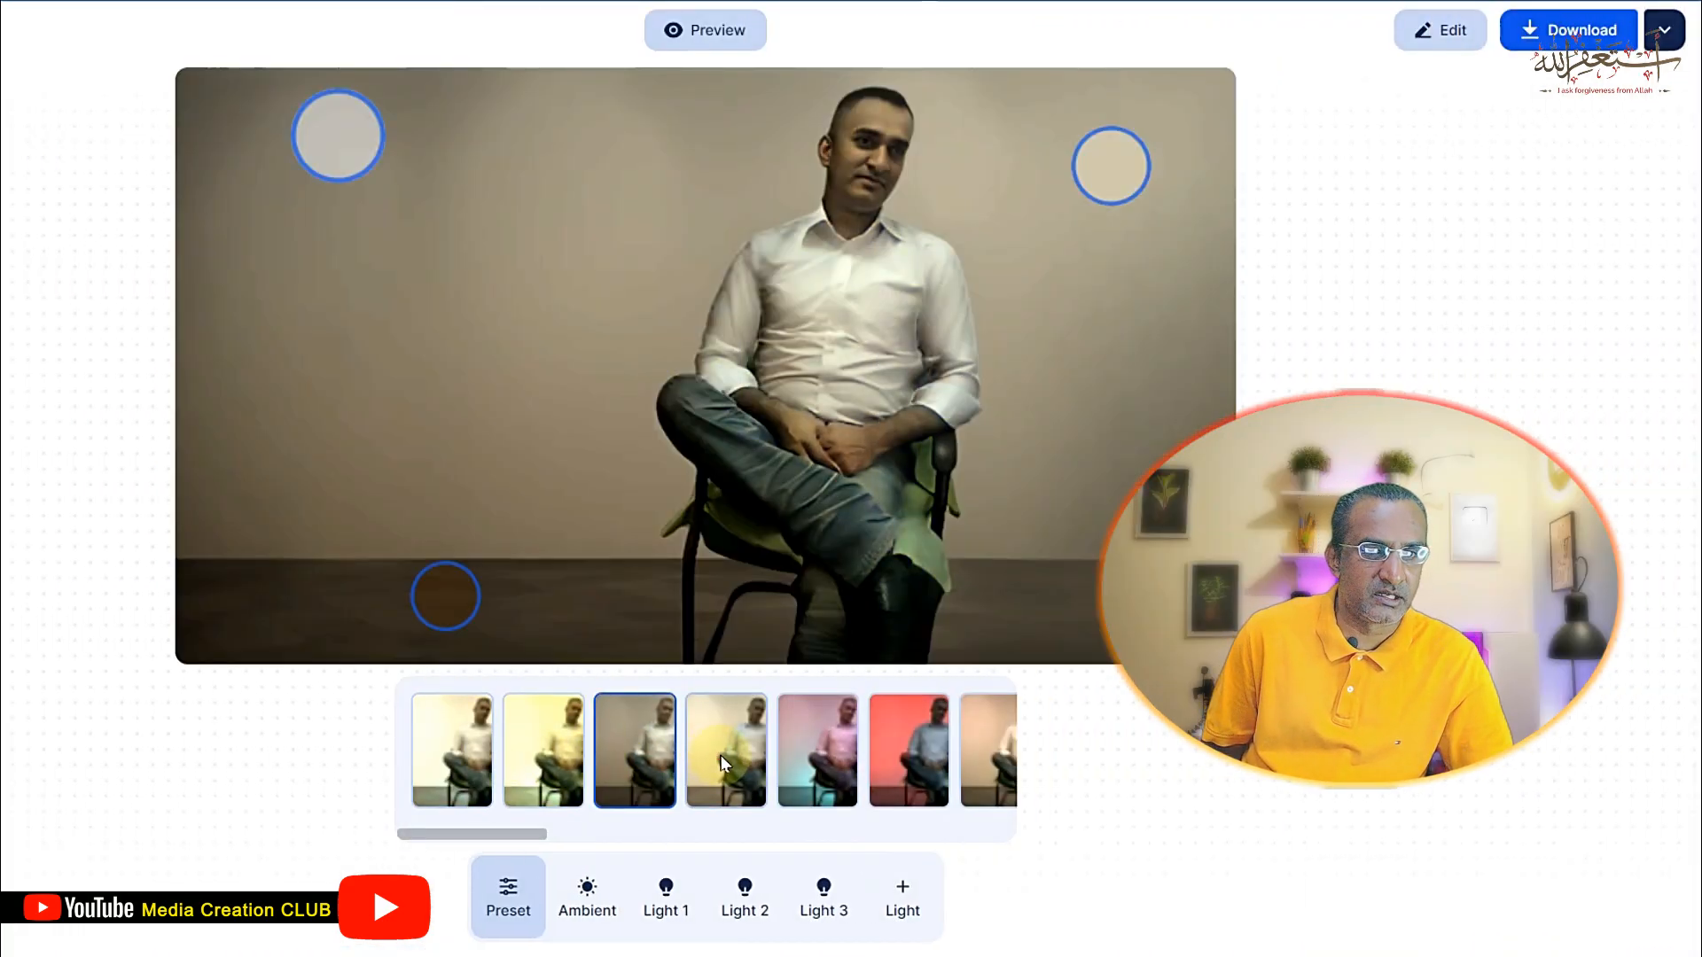
left_click(720, 756)
left_click(802, 772)
Step: Look through the settings of the ambient light and Lights 1 to 3, and add a fourth light to the photo
left_click(674, 895)
left_click(580, 917)
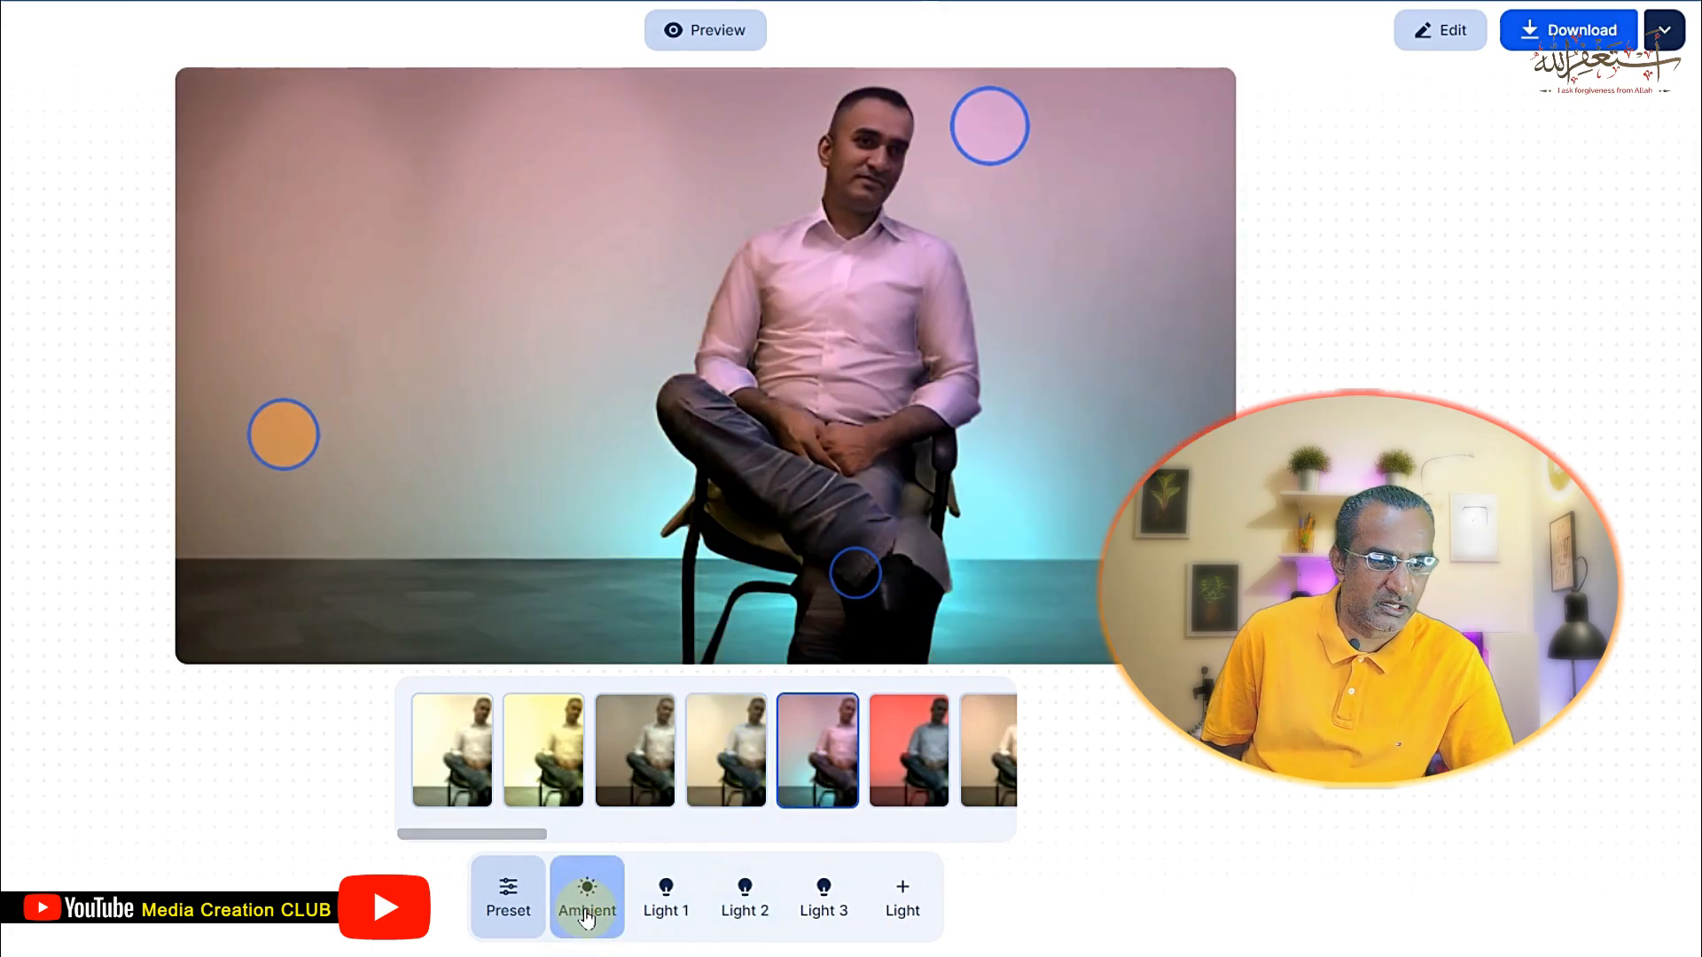
left_click(666, 903)
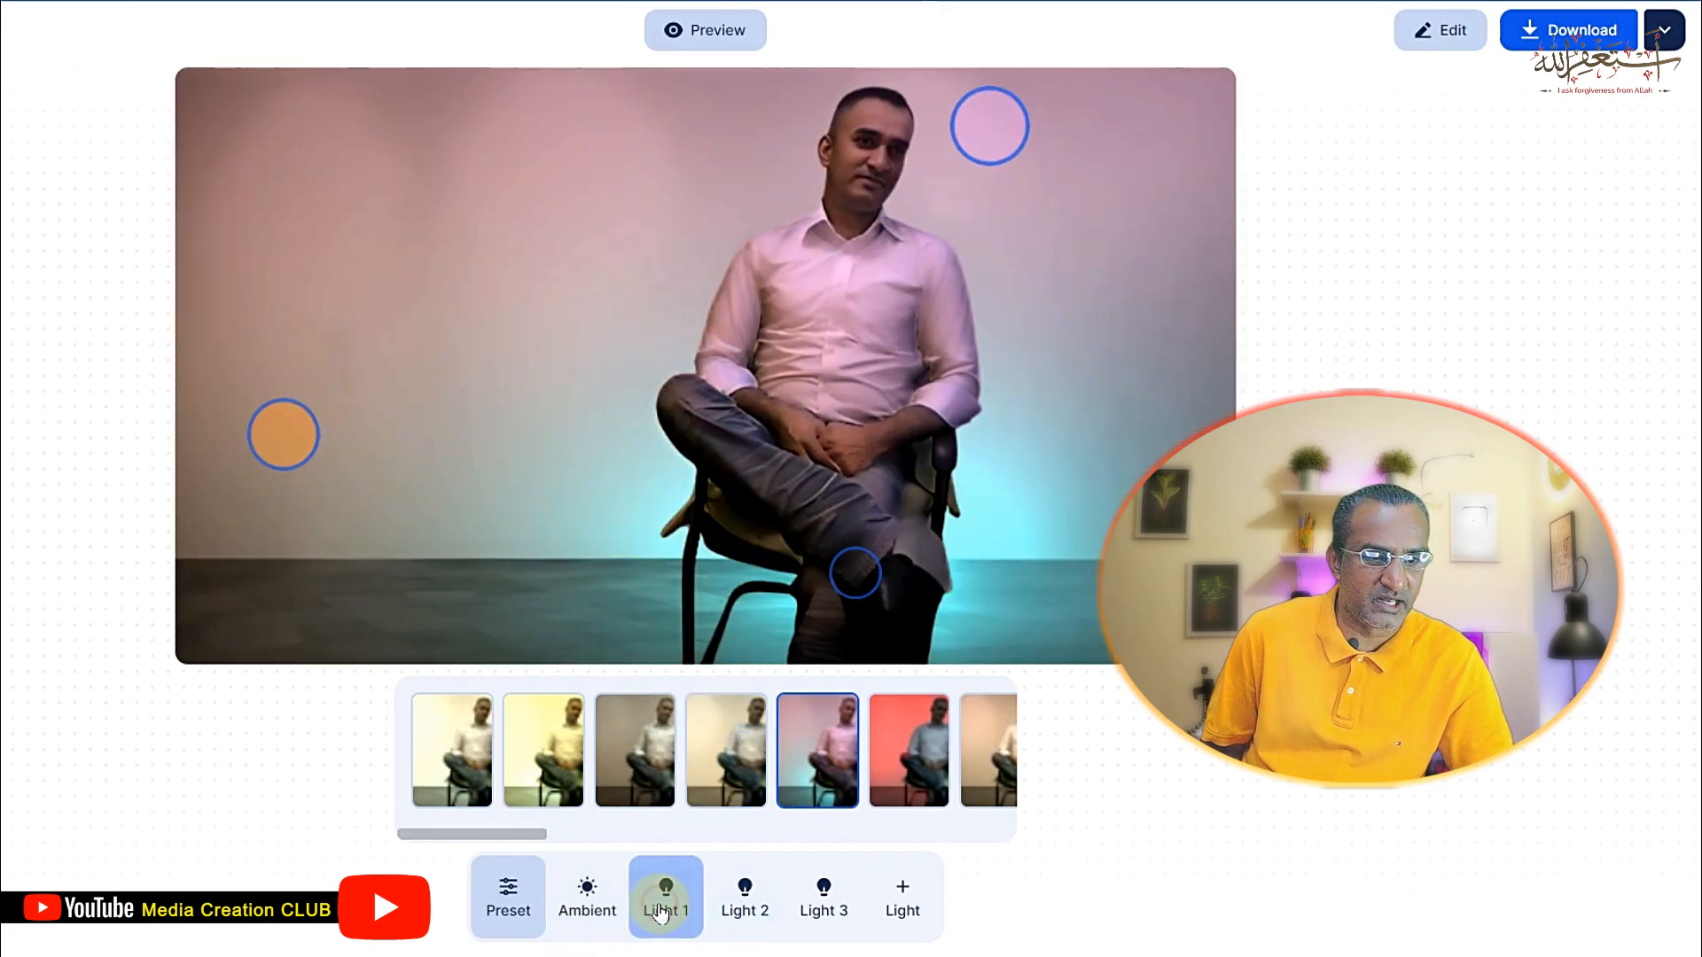
left_click(728, 913)
left_click(824, 896)
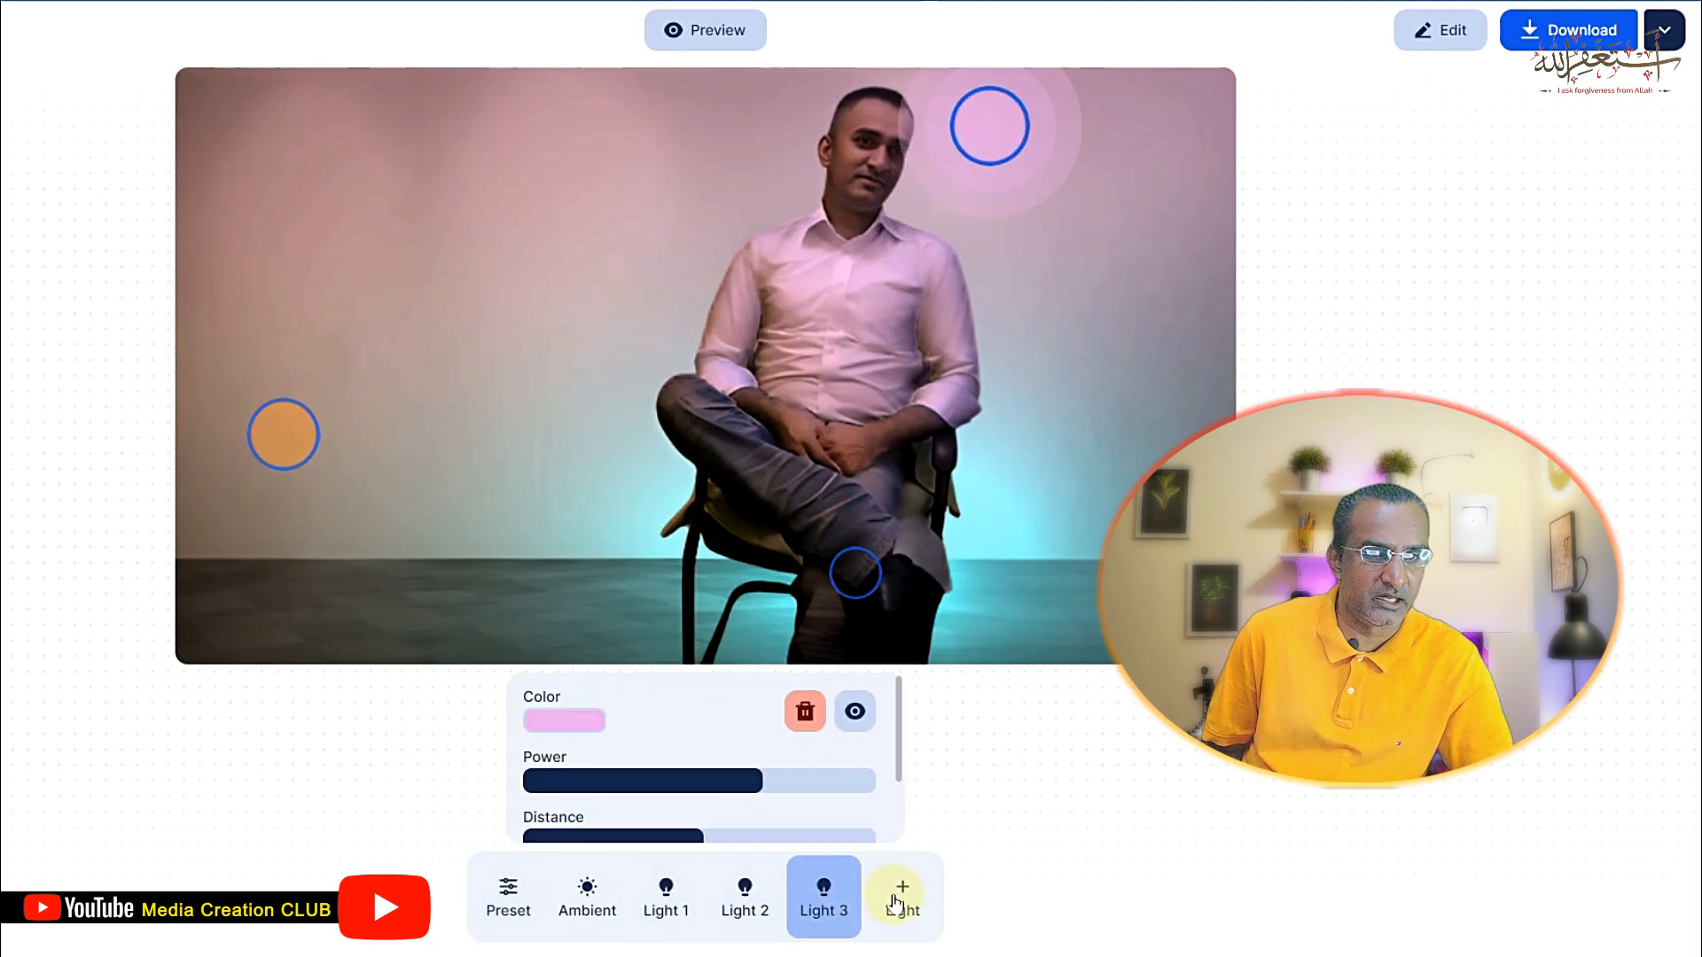
left_click(895, 902)
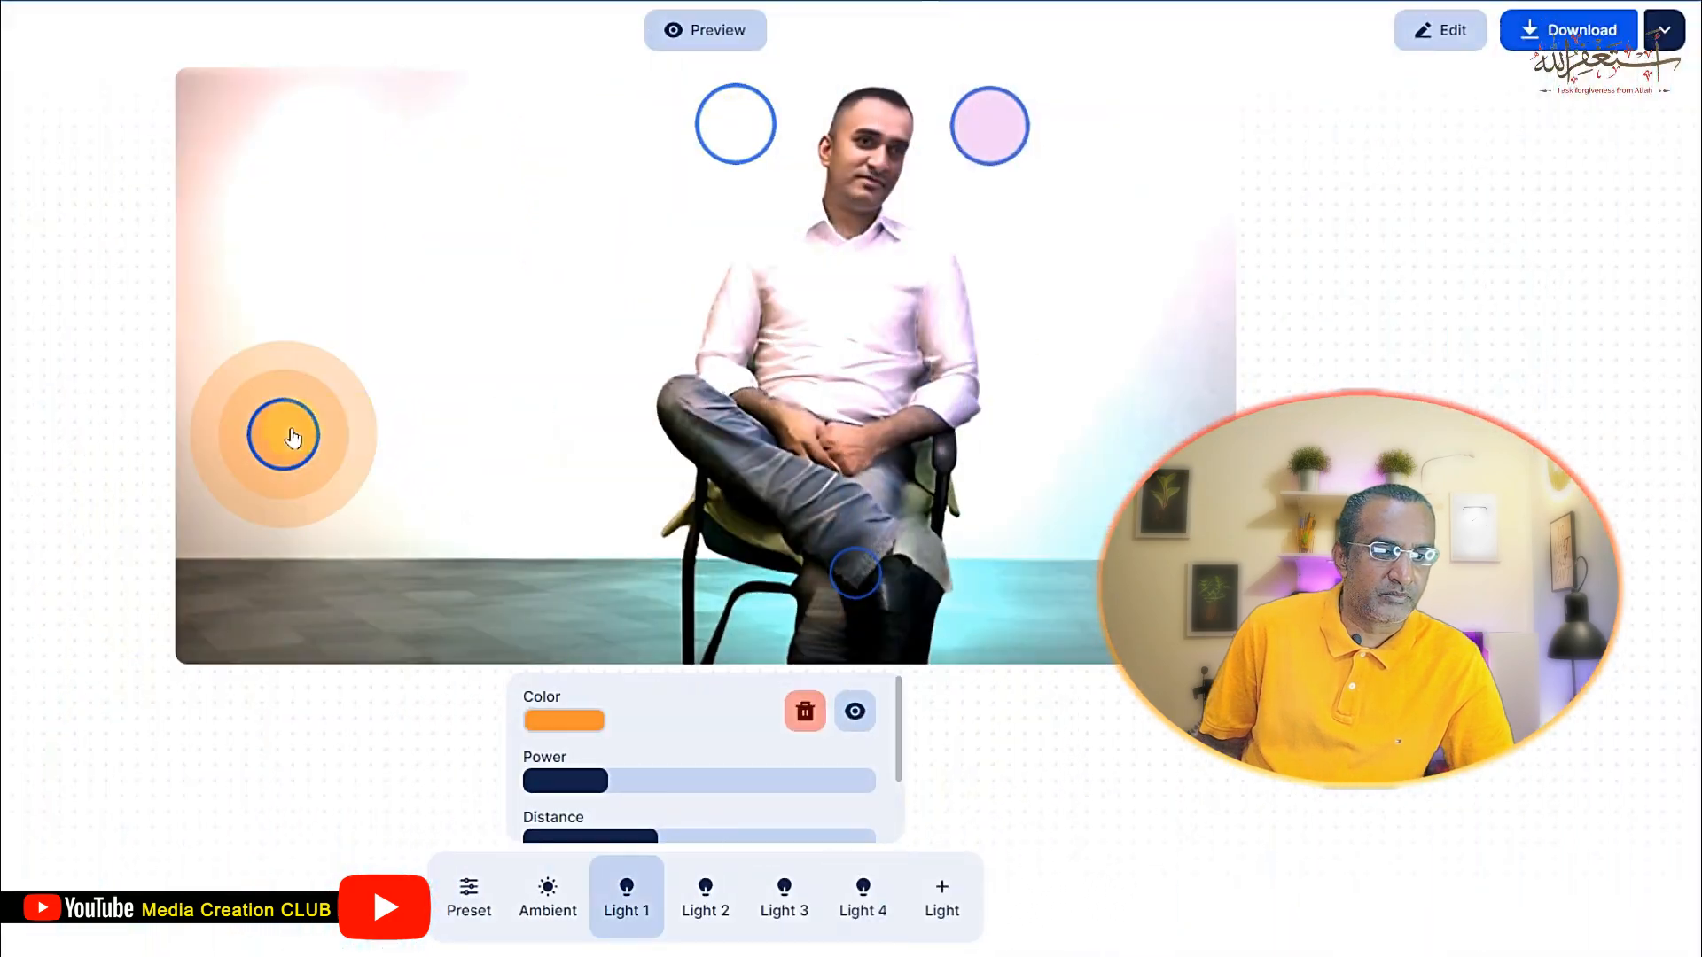
Step: Select the pink light beside the man's head and adjust its colour
left_click(989, 125)
left_click(564, 720)
mouse_move(617, 613)
left_mouse_down()
mouse_move(703, 613)
mouse_move(646, 613)
left_mouse_up()
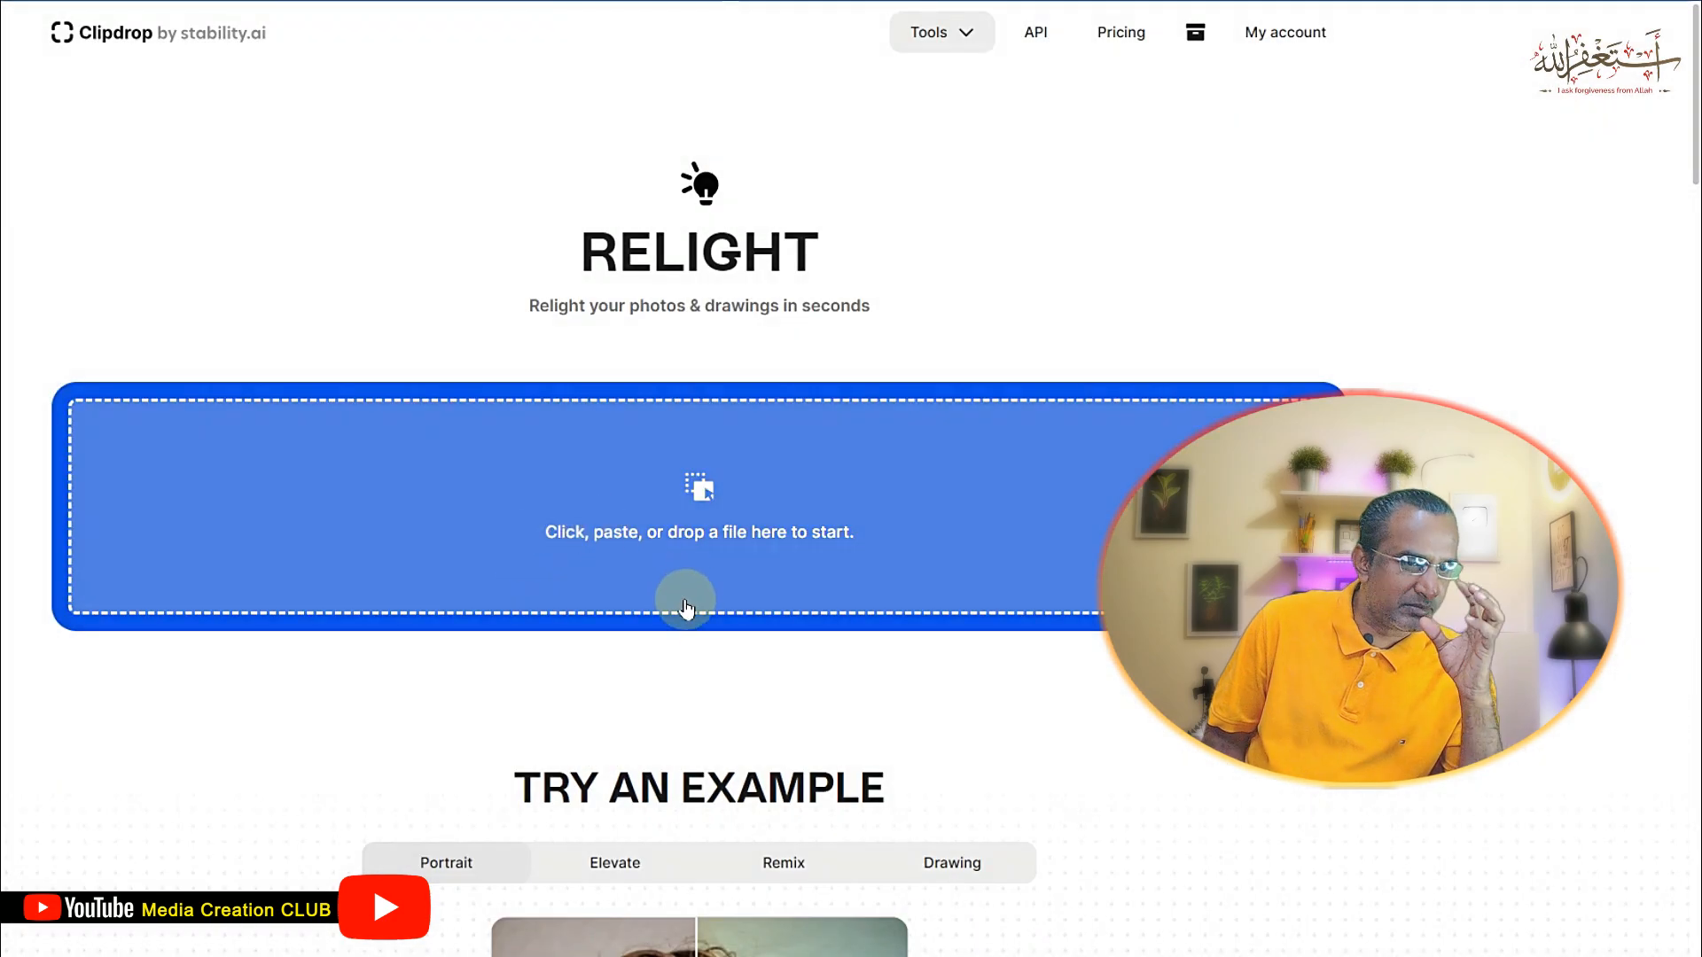
Step: Return to the home page and browse the tool list down to Text remover, Sky replacer and Swap
scroll(623, 662, "down", 5)
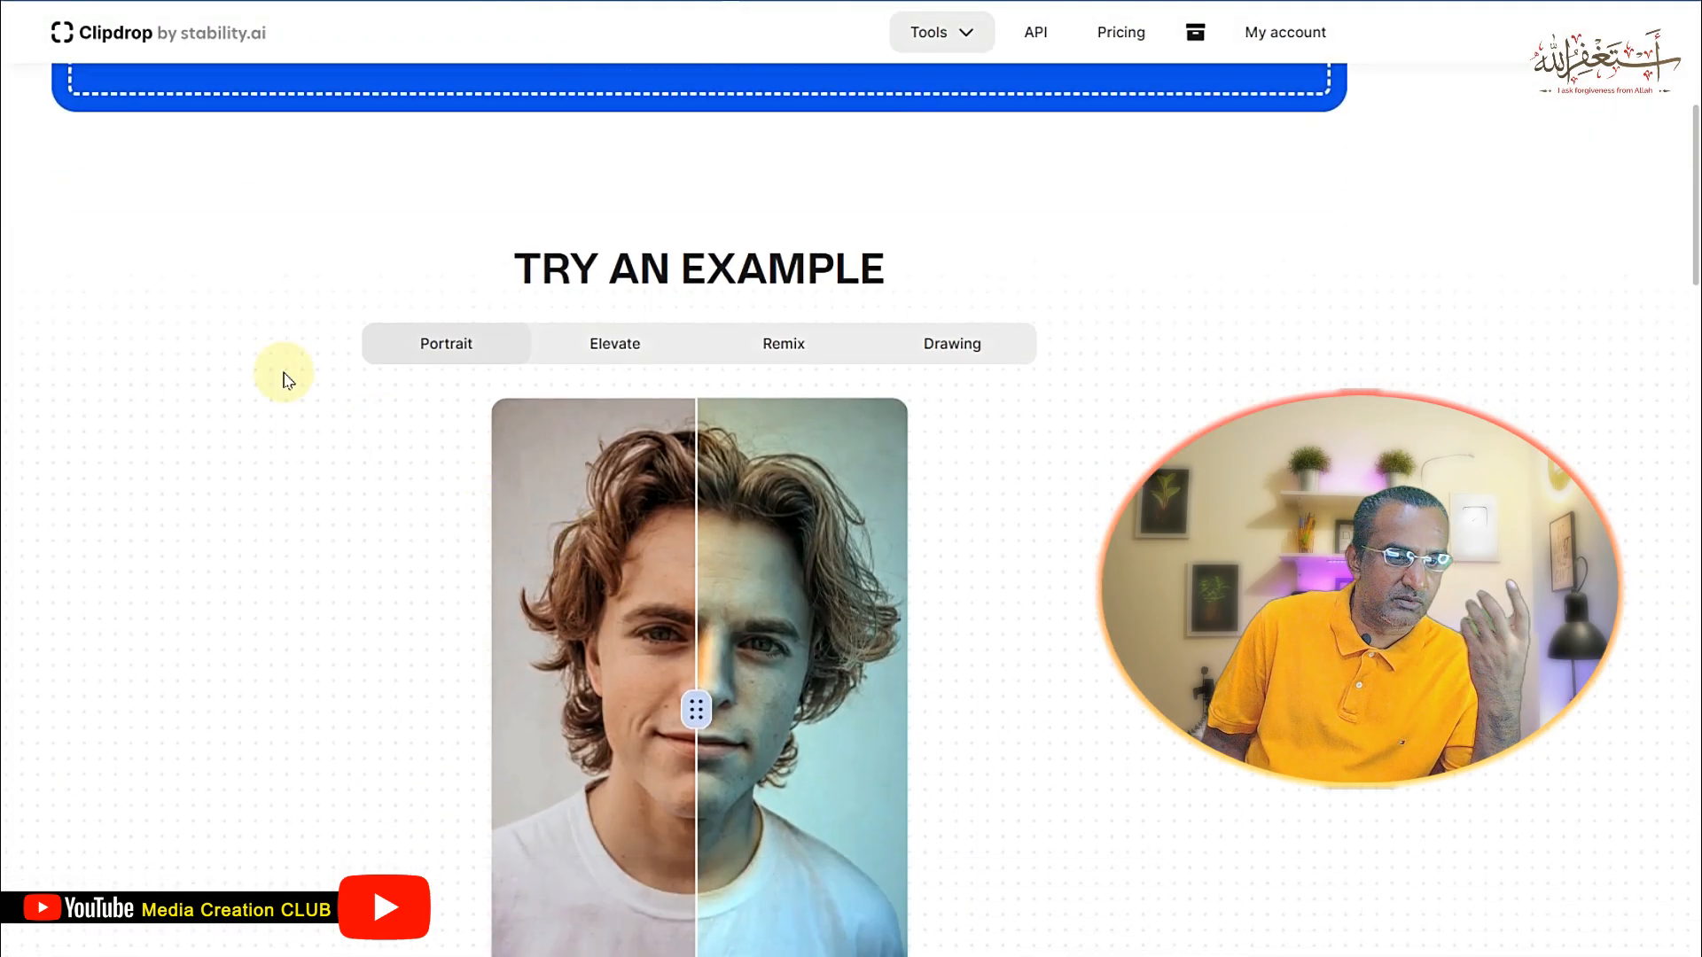
scroll(896, 668, "down", 10)
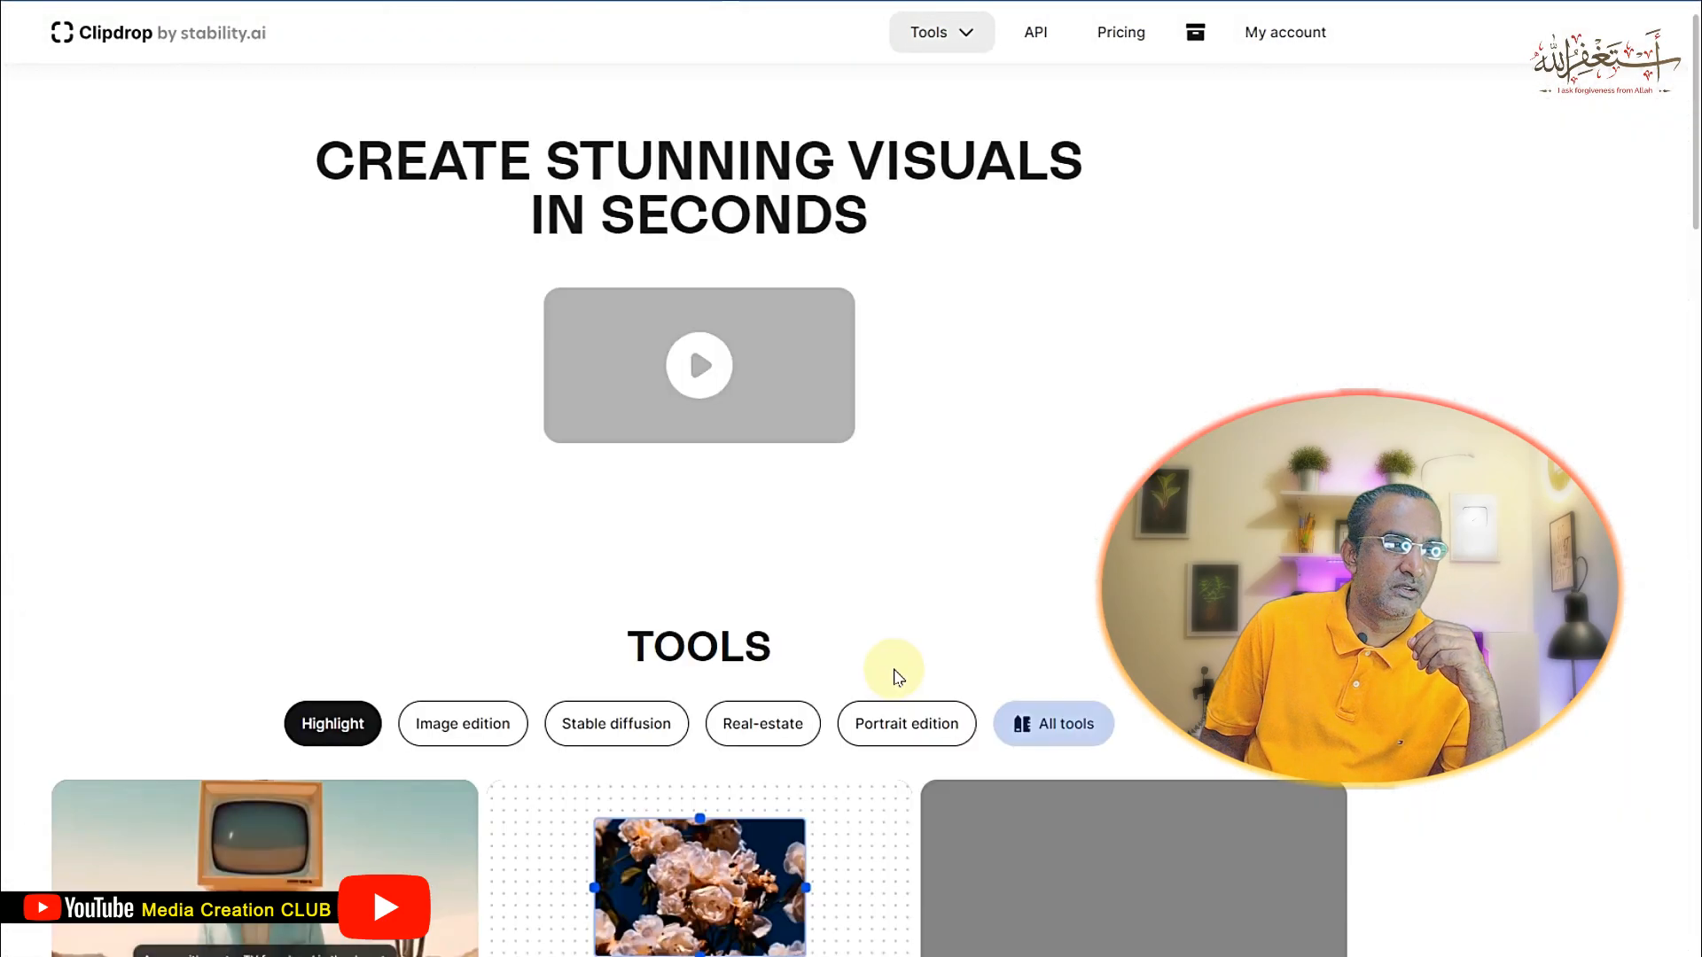
scroll(896, 669, "down", 6)
scroll(896, 647, "down", 6)
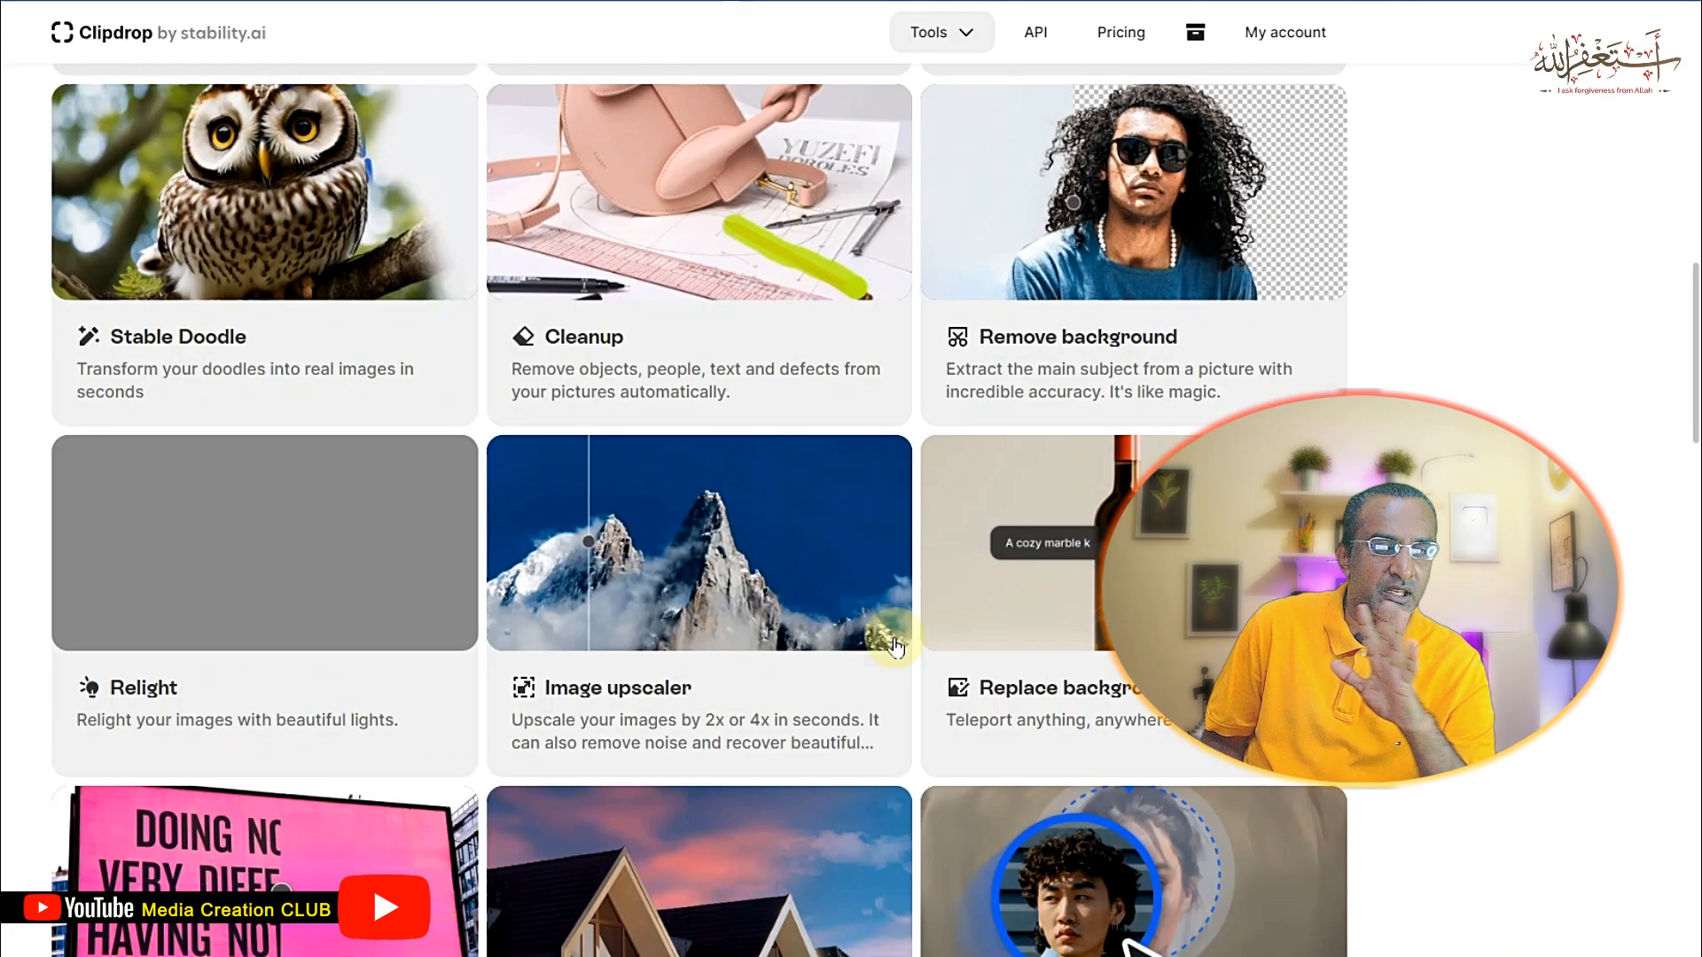
scroll(895, 640, "down", 5)
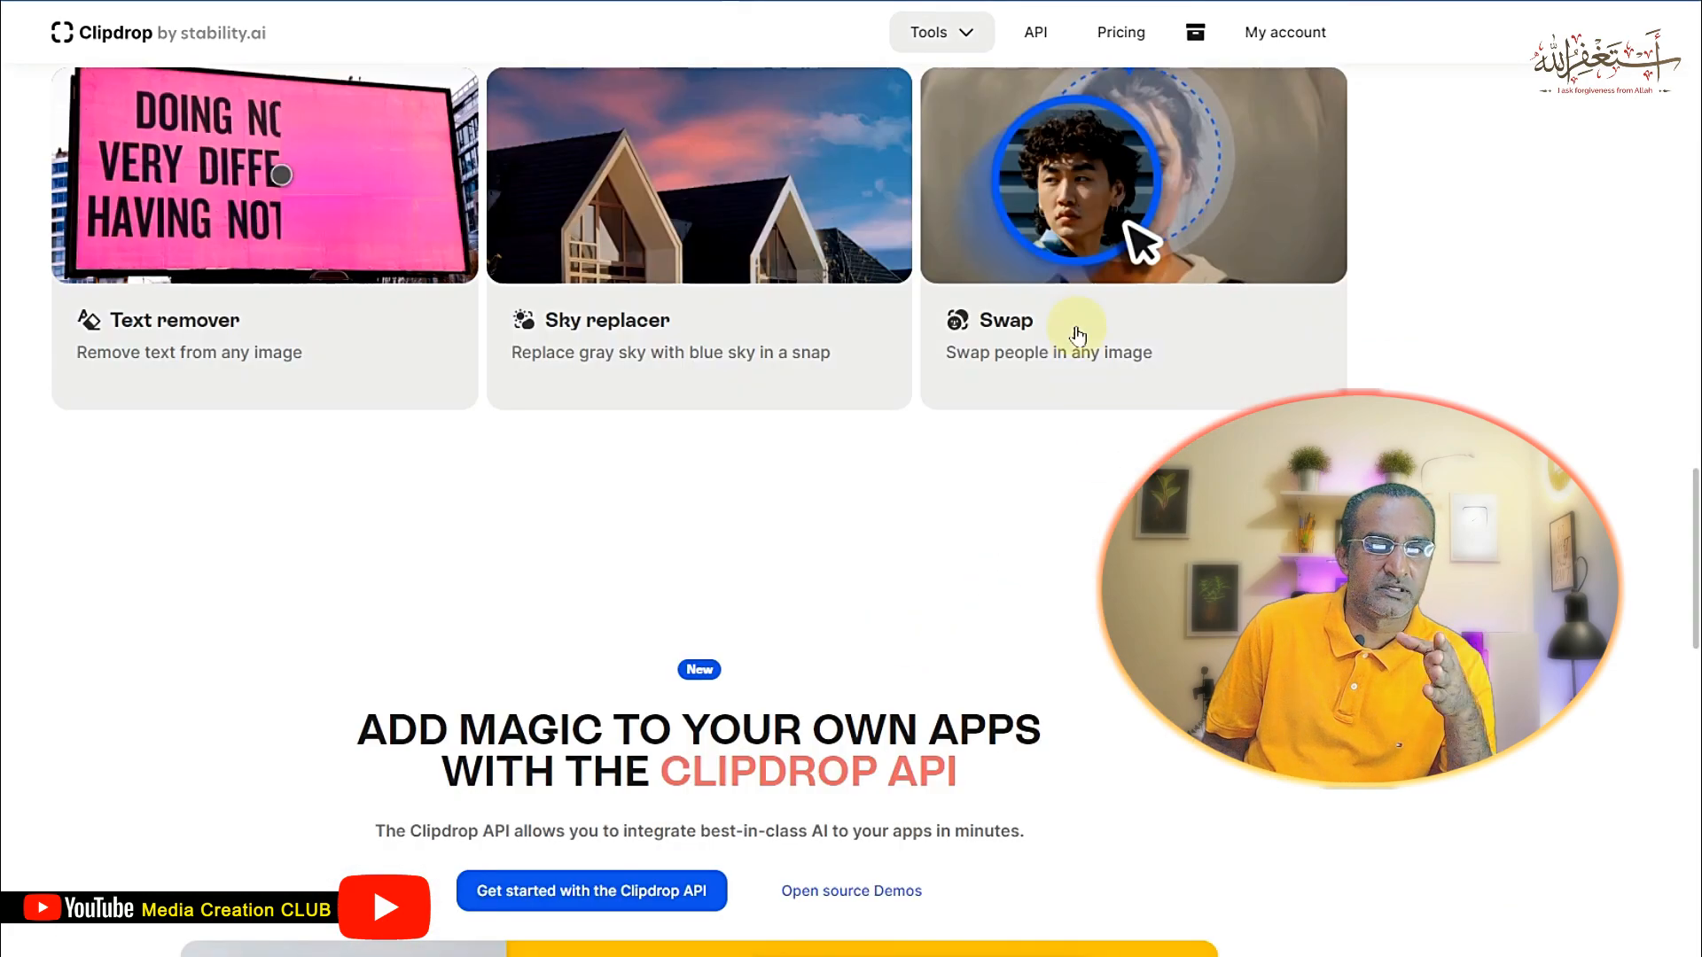
Step: Preview the Text remover, Replace background, Swap, Sky replacer and Image upscaler tools in the tool list
mouse_move(155, 316)
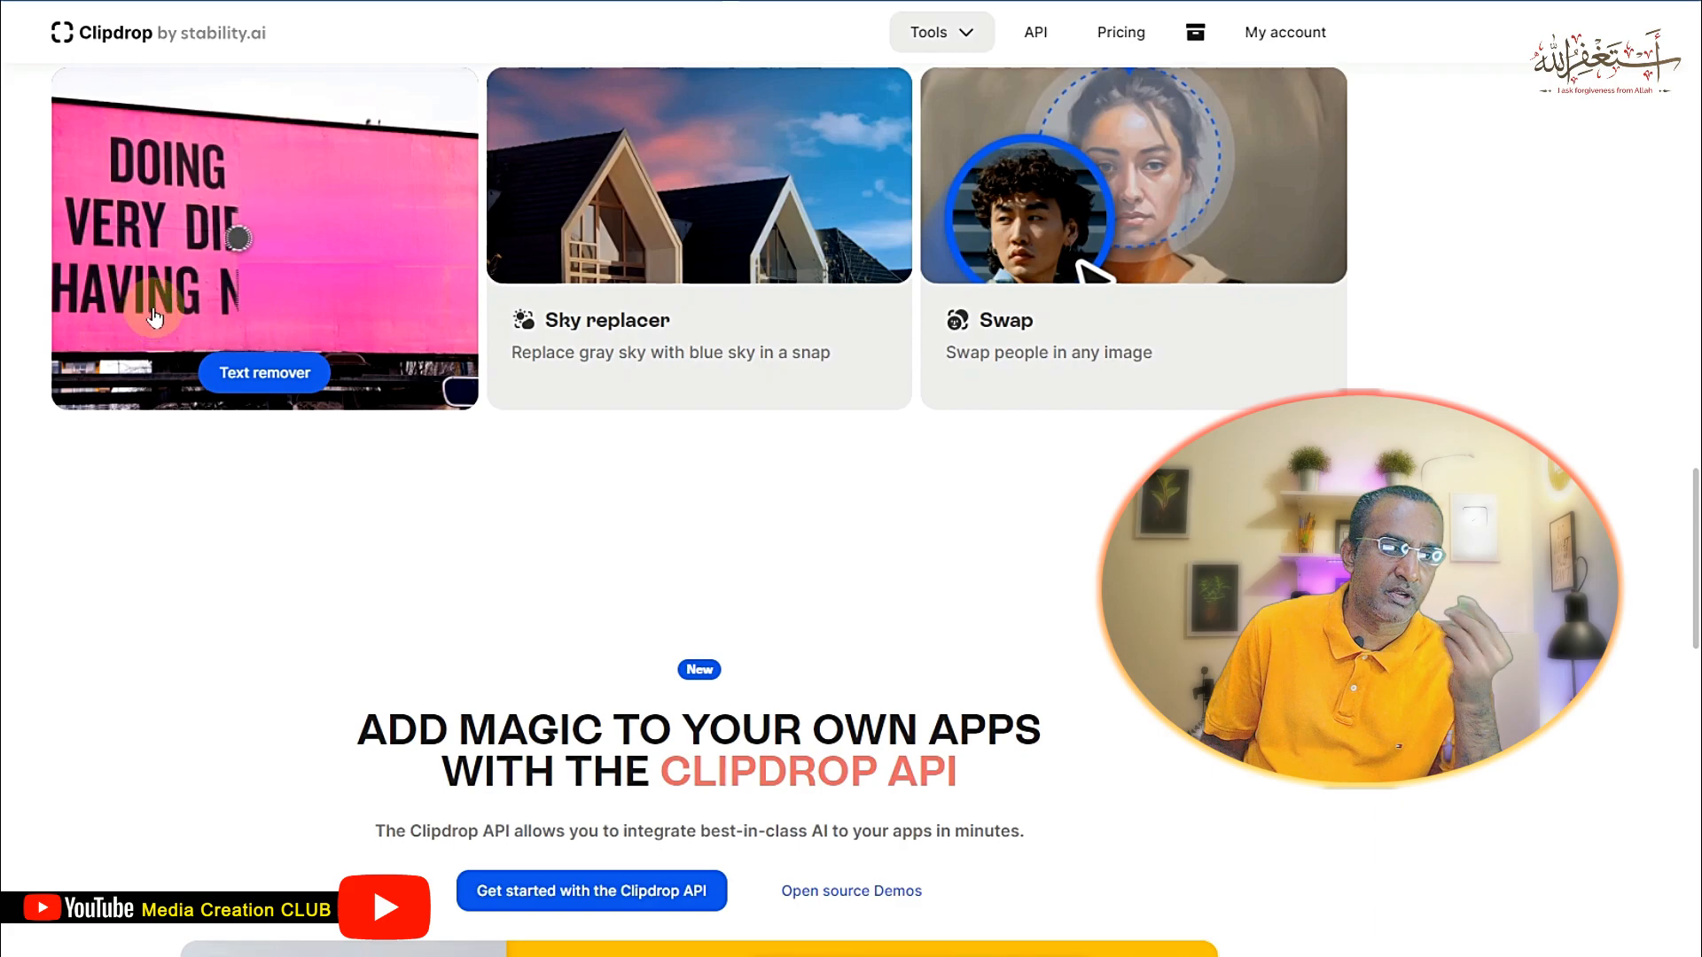
scroll(1046, 487, "up", 5)
mouse_move(1054, 469)
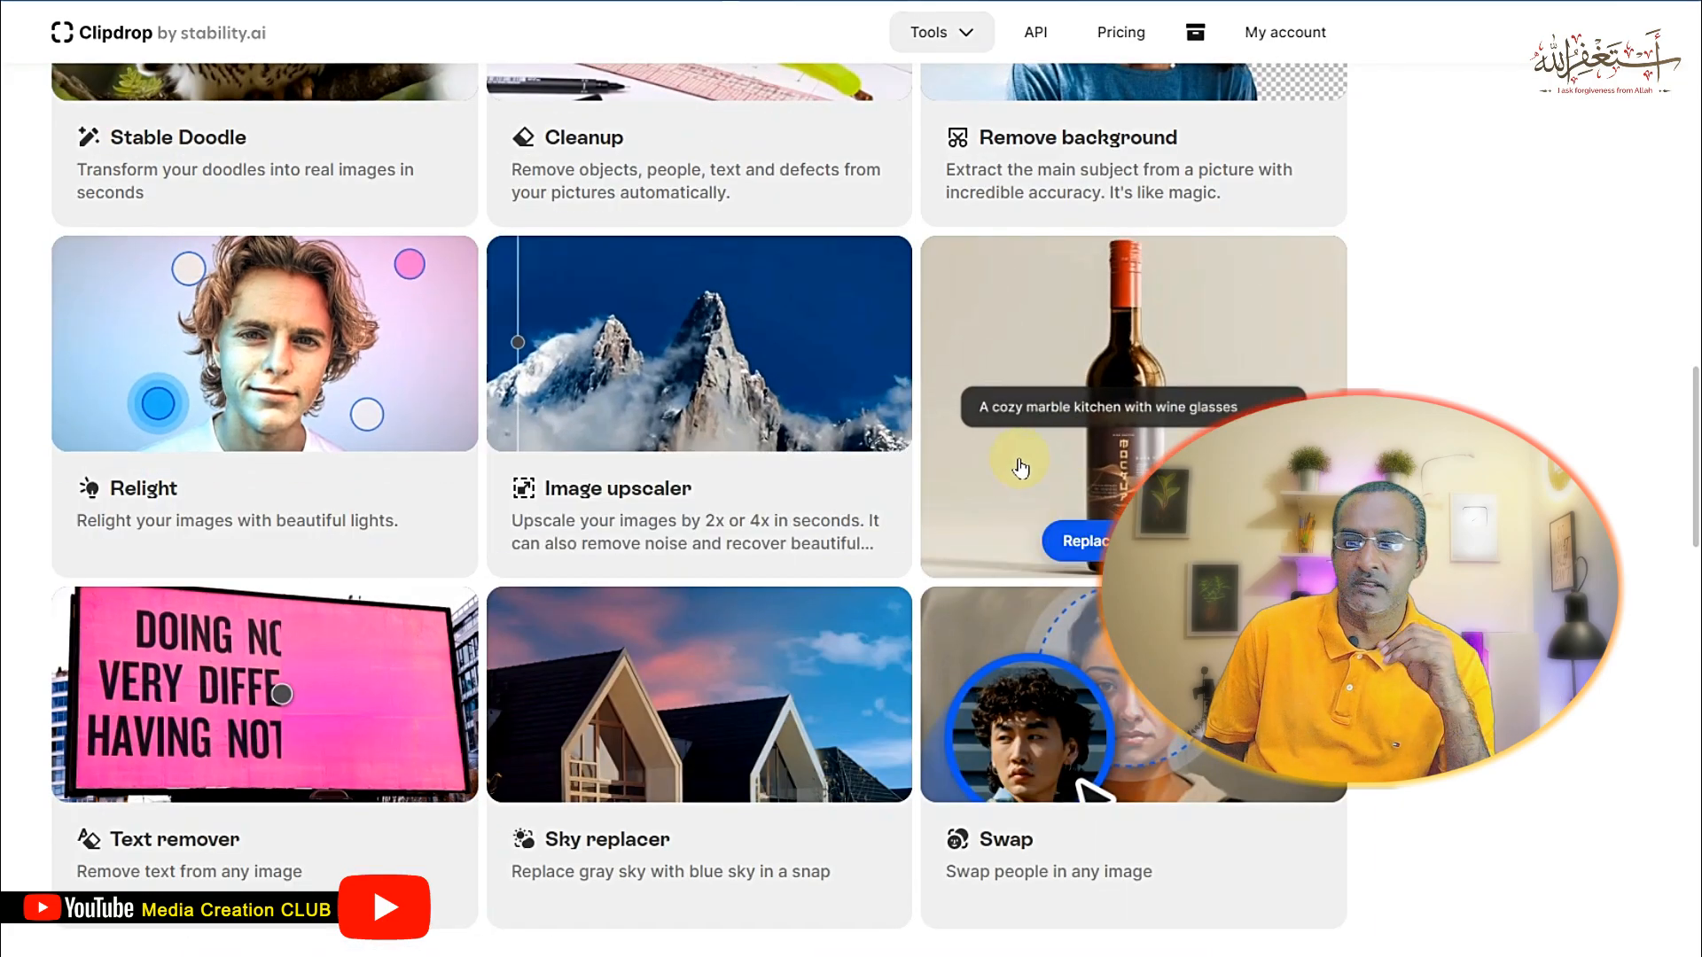
mouse_move(1205, 803)
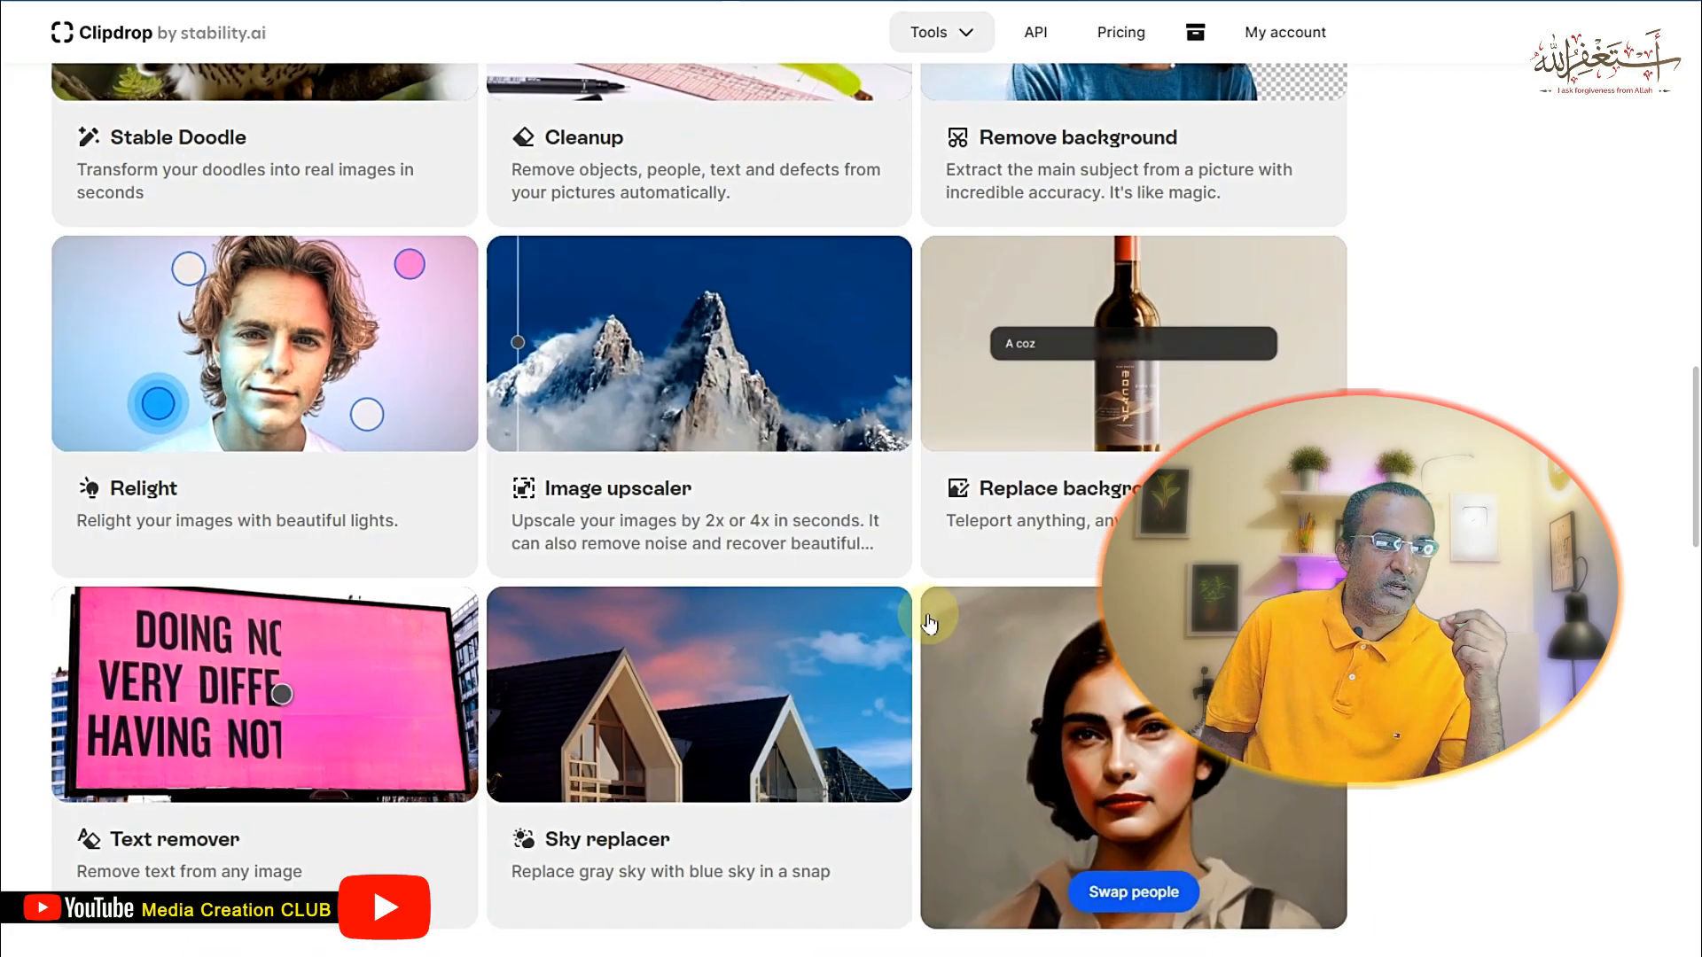
mouse_move(893, 696)
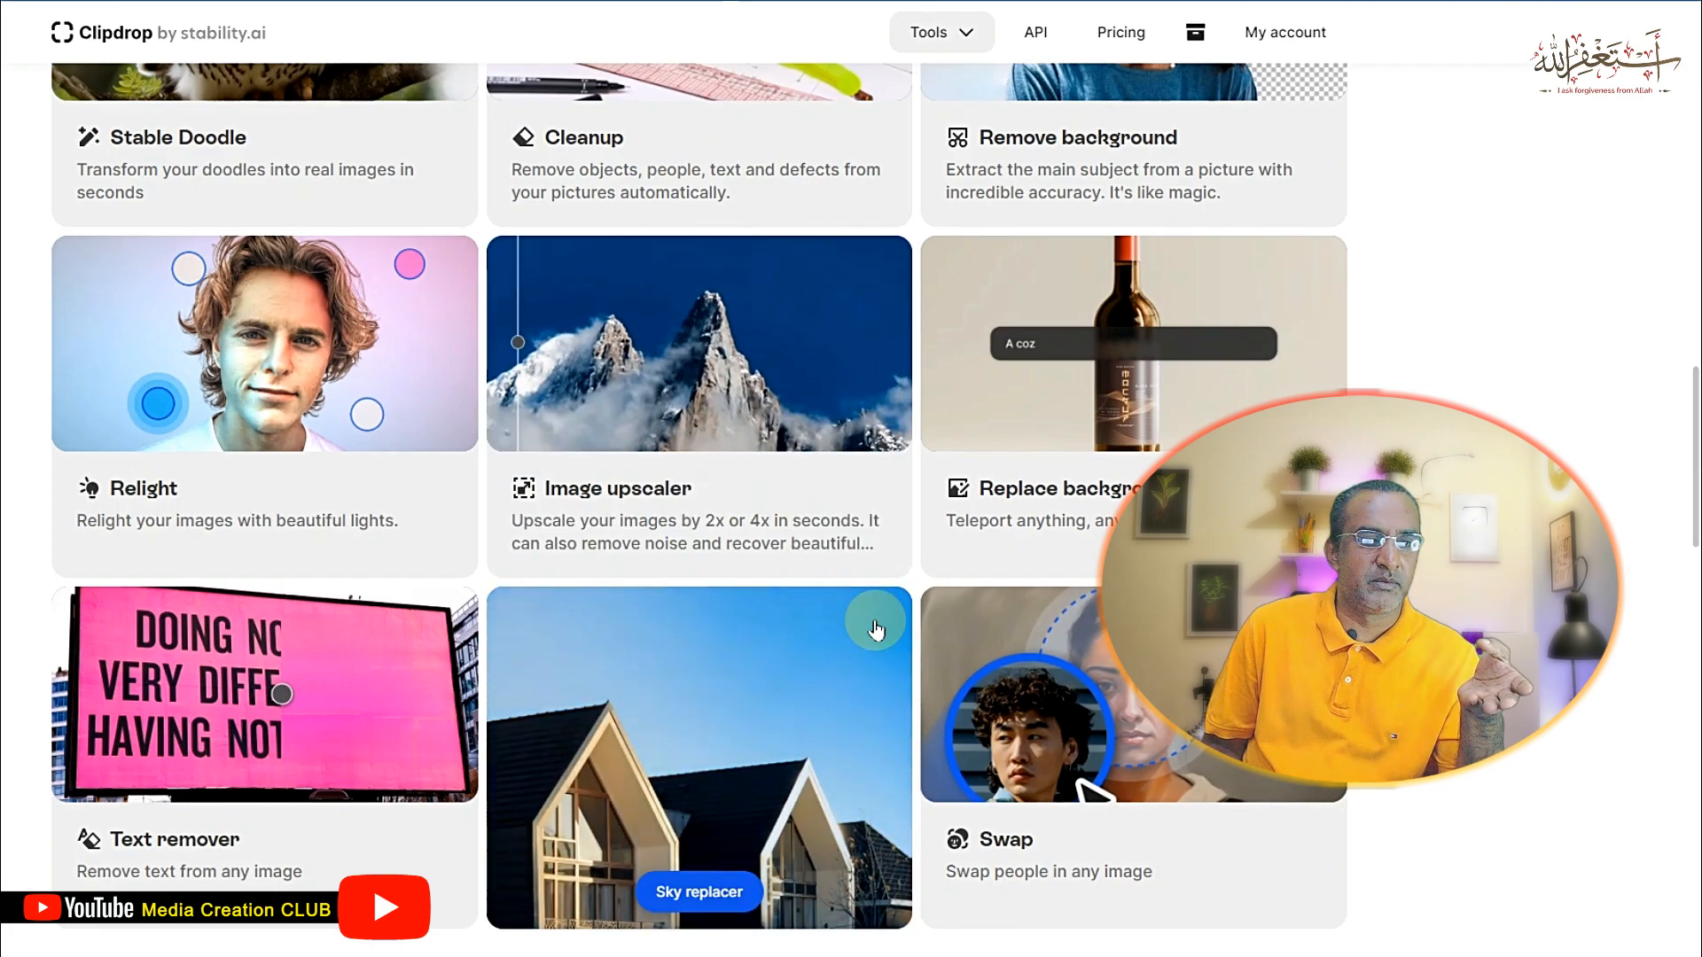
mouse_move(544, 443)
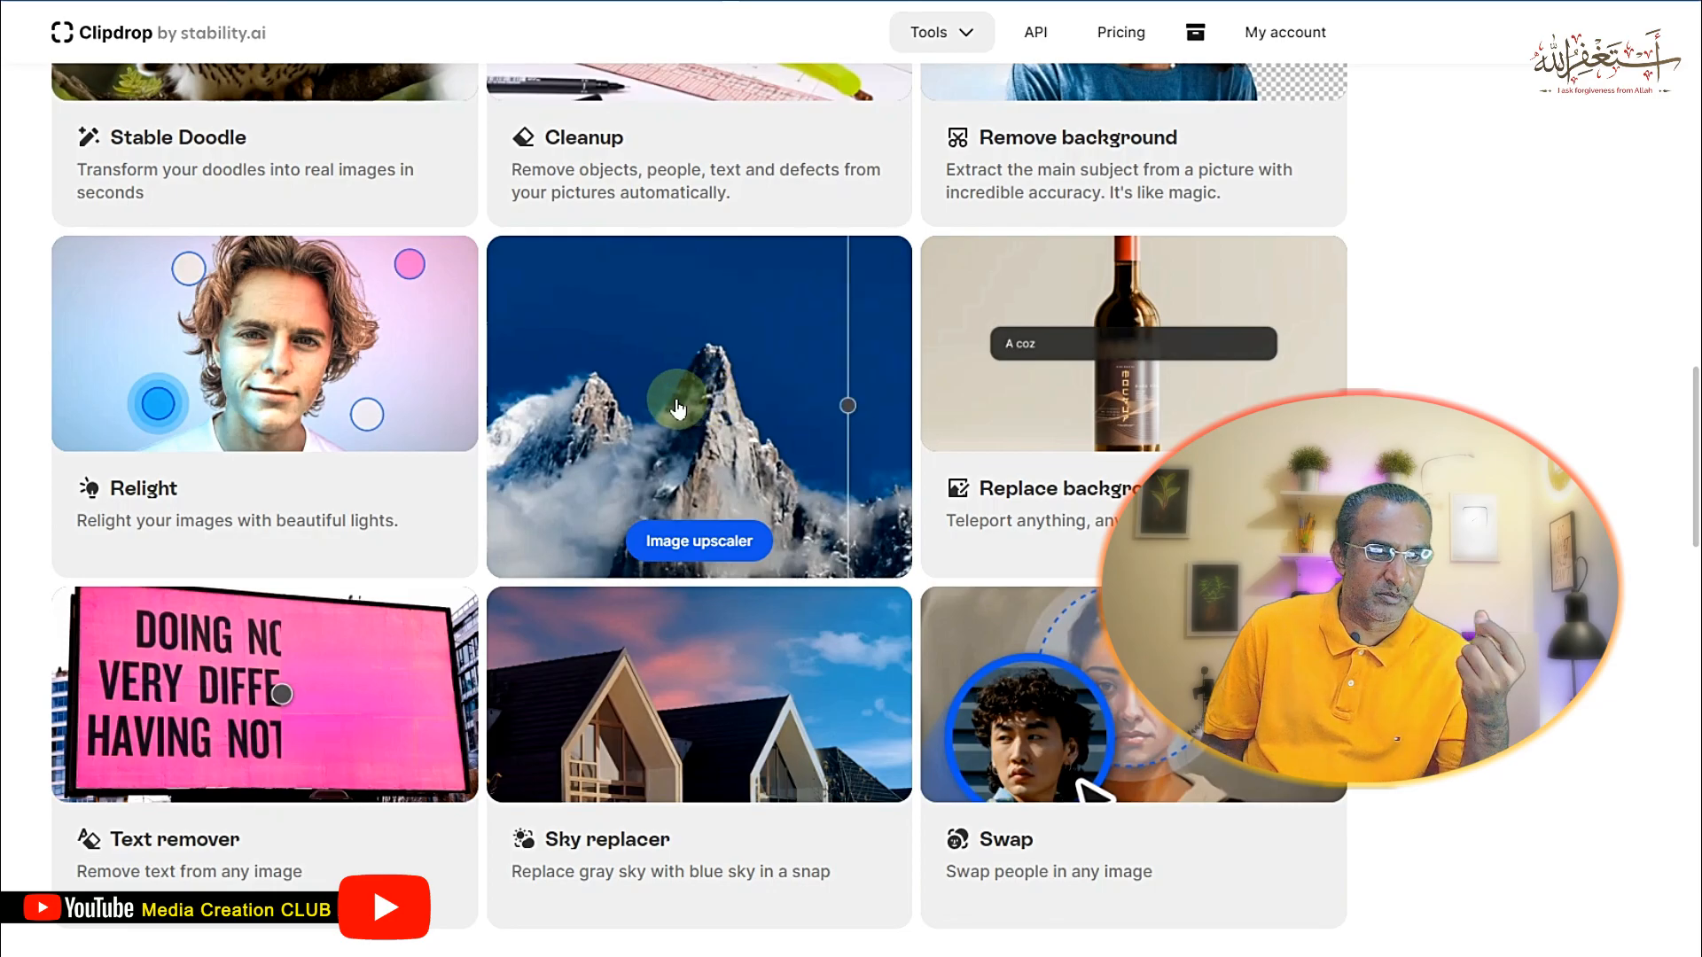
scroll(653, 381, "up", 3)
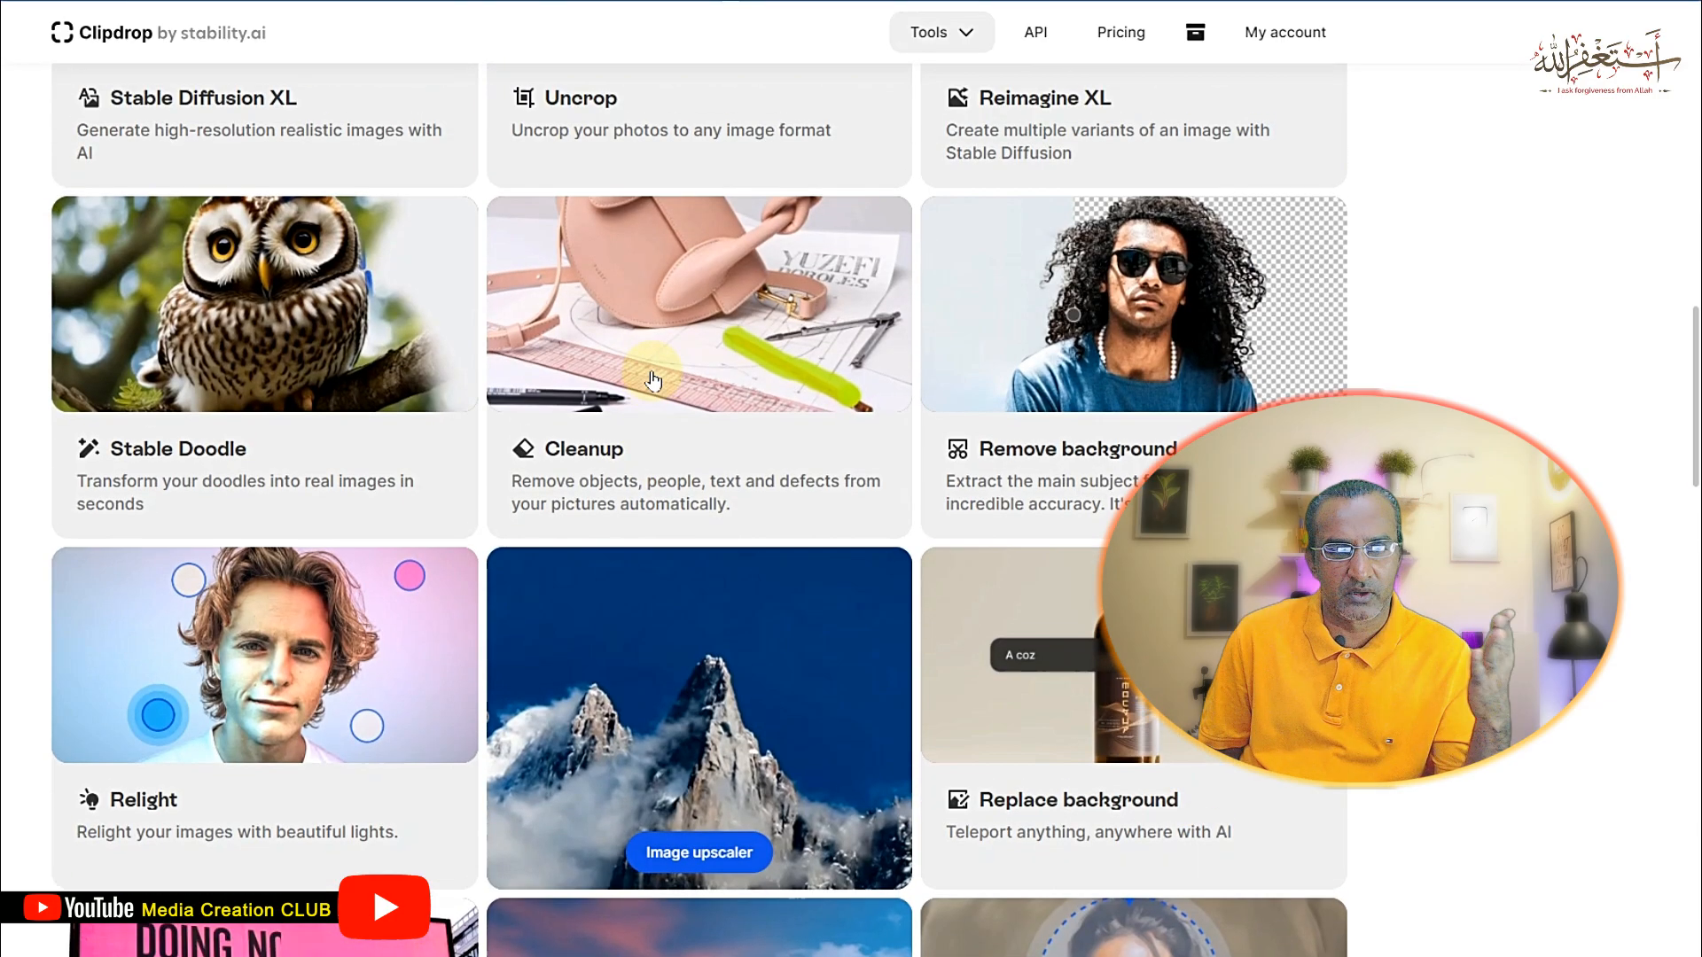